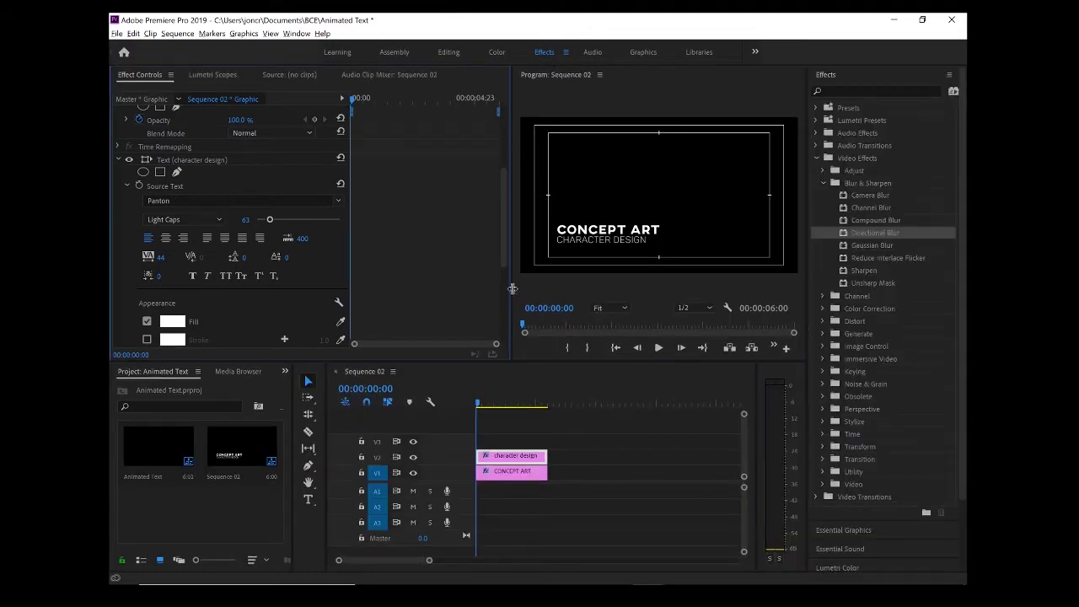
Drag the Effect Controls divider right to give the keyframe timeline more width
left_click_drag(512, 288, 553, 289)
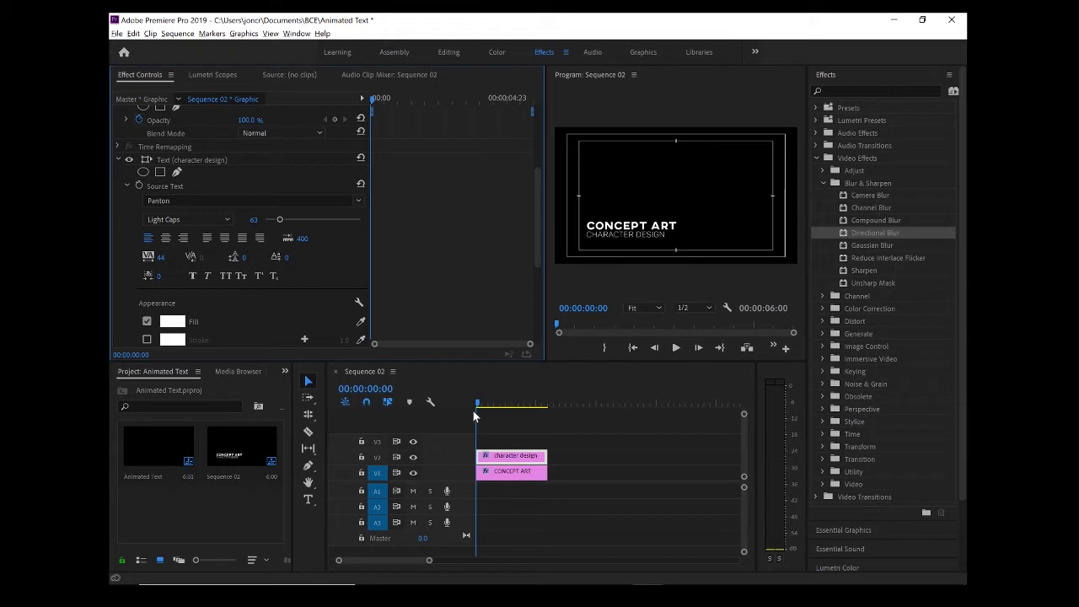
Briefly hide and reshow the CHARACTER DESIGN track, then select the CONCEPT ART clip
left_click_drag(478, 406, 487, 405)
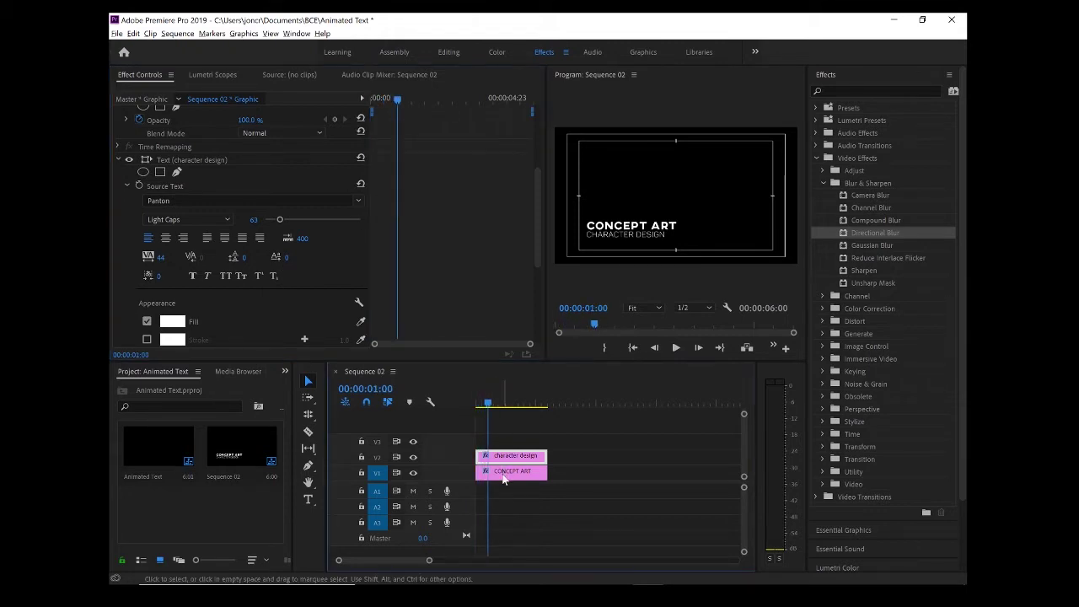
left_click(412, 457)
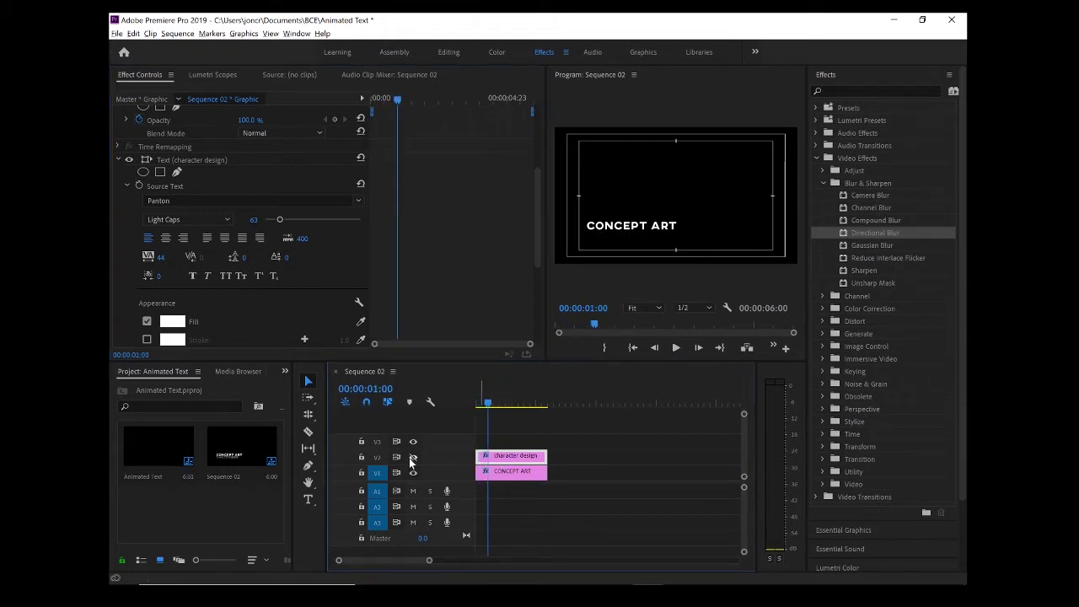
left_click(413, 457)
left_click(485, 479)
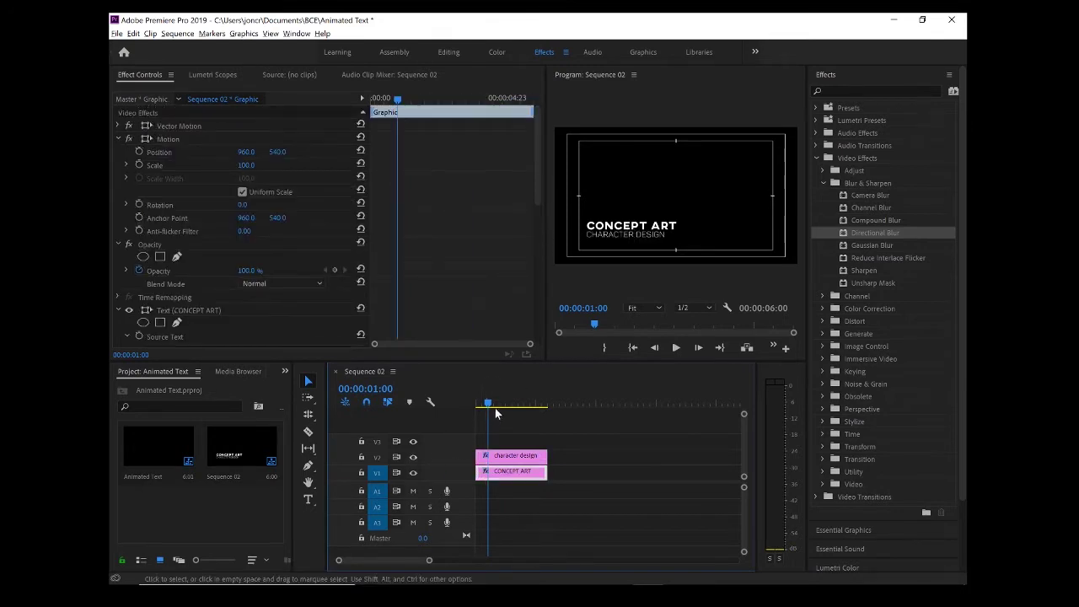
Select the CONCEPT ART title's Opacity property in Effect Controls near the one-second mark
left_click_drag(495, 408, 473, 405)
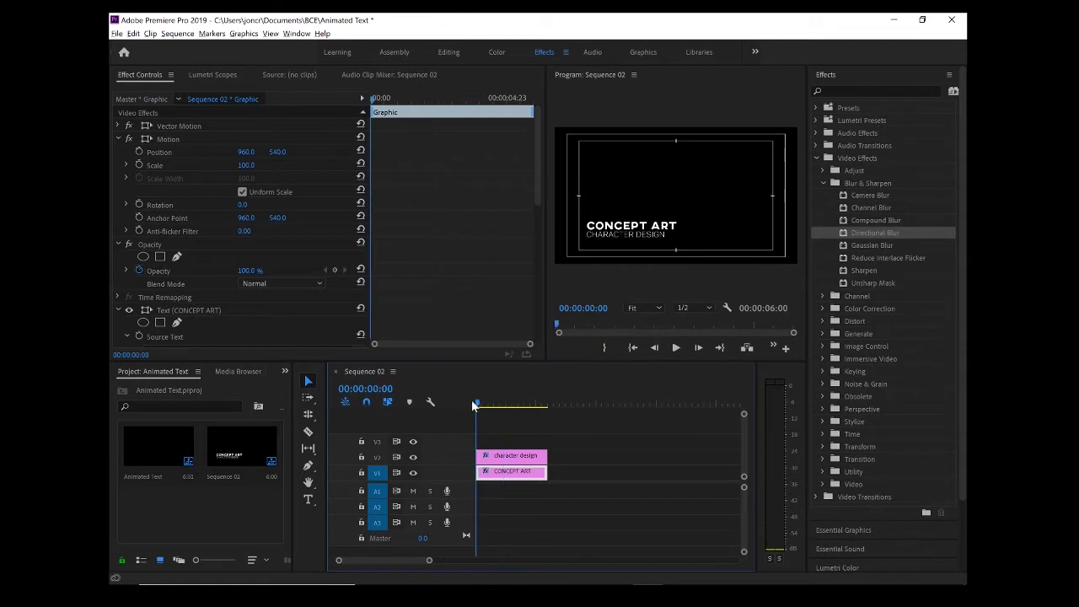
scroll(258, 293, "down", 3)
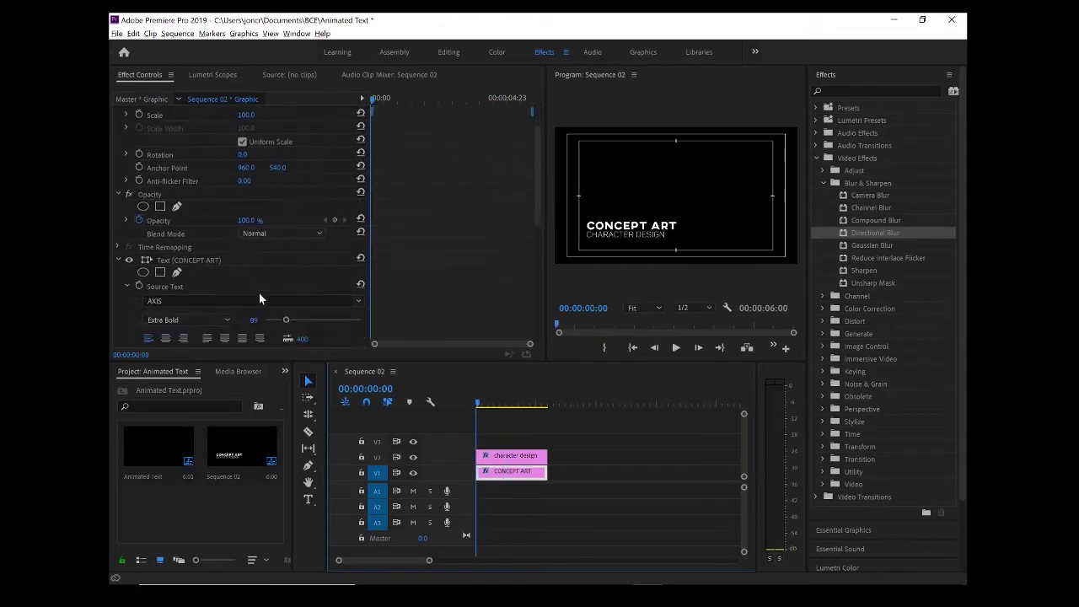
scroll(259, 293, "up", 3)
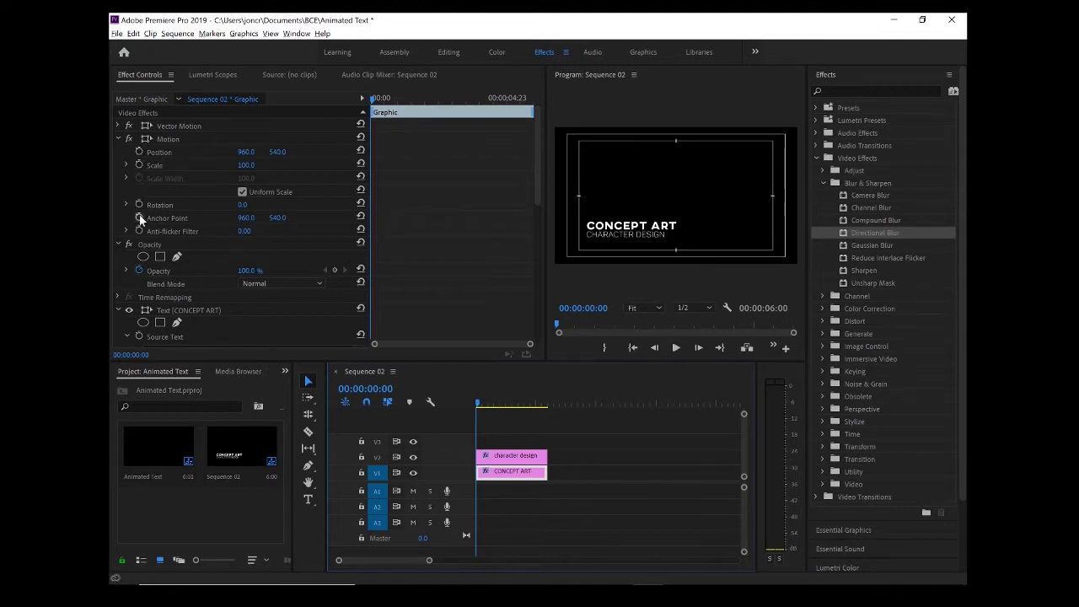
left_click(144, 270)
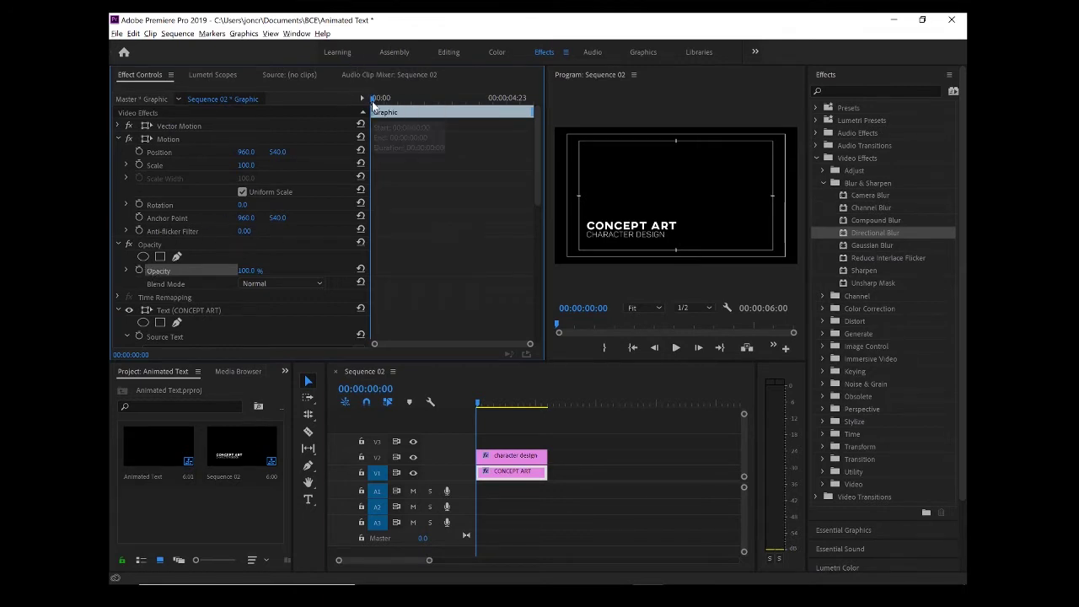
left_click_drag(373, 102, 401, 106)
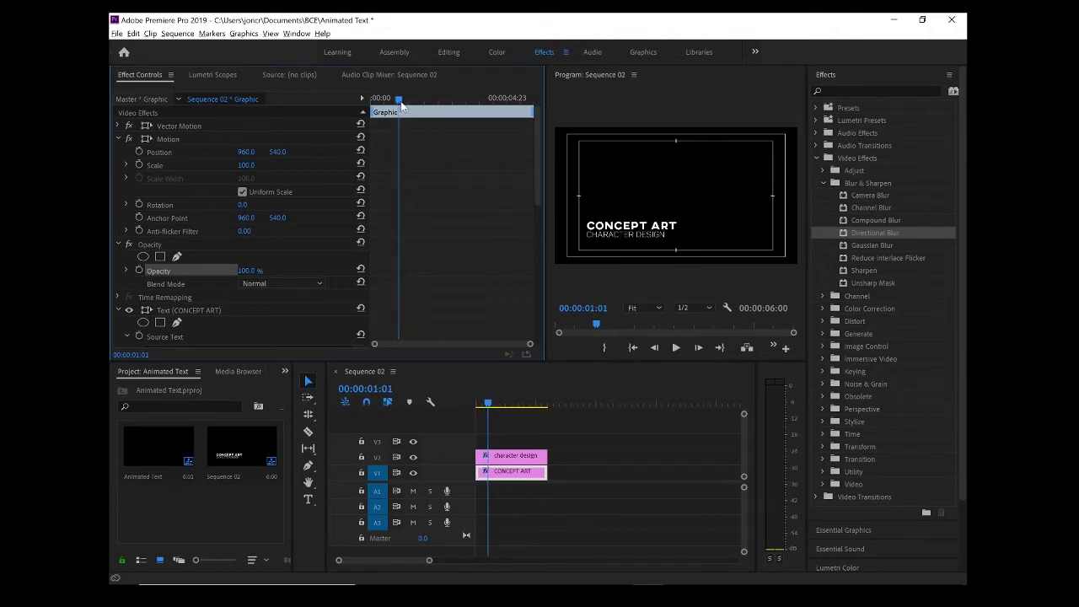
Set the time to 00:00:01:00 and enable Position keyframing on CONCEPT ART
left_click(385, 388)
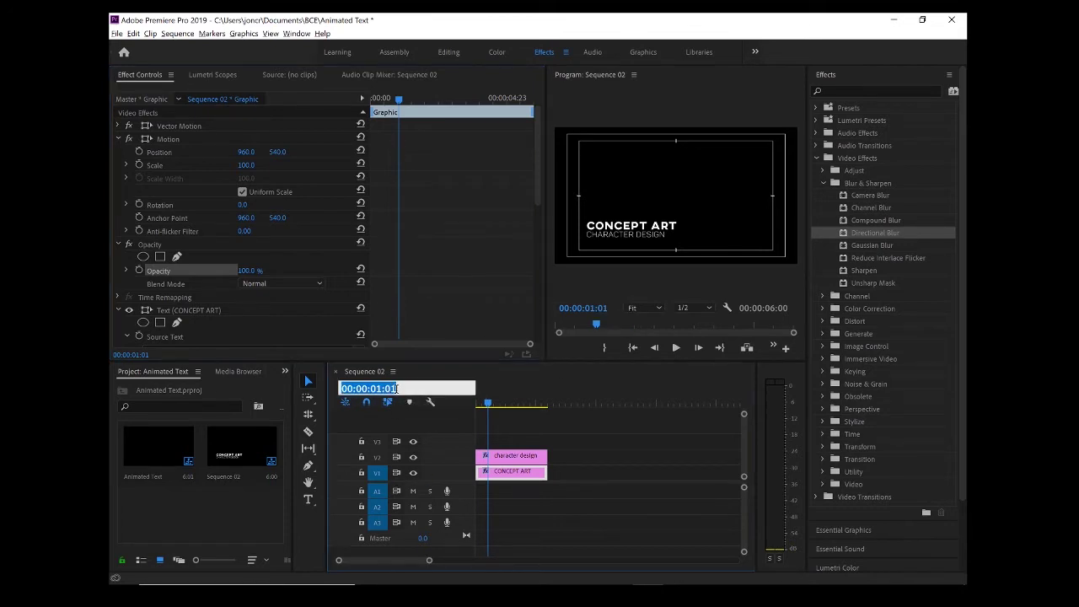
left_click(396, 389)
key("BackSpace")
type("0")
key("Return")
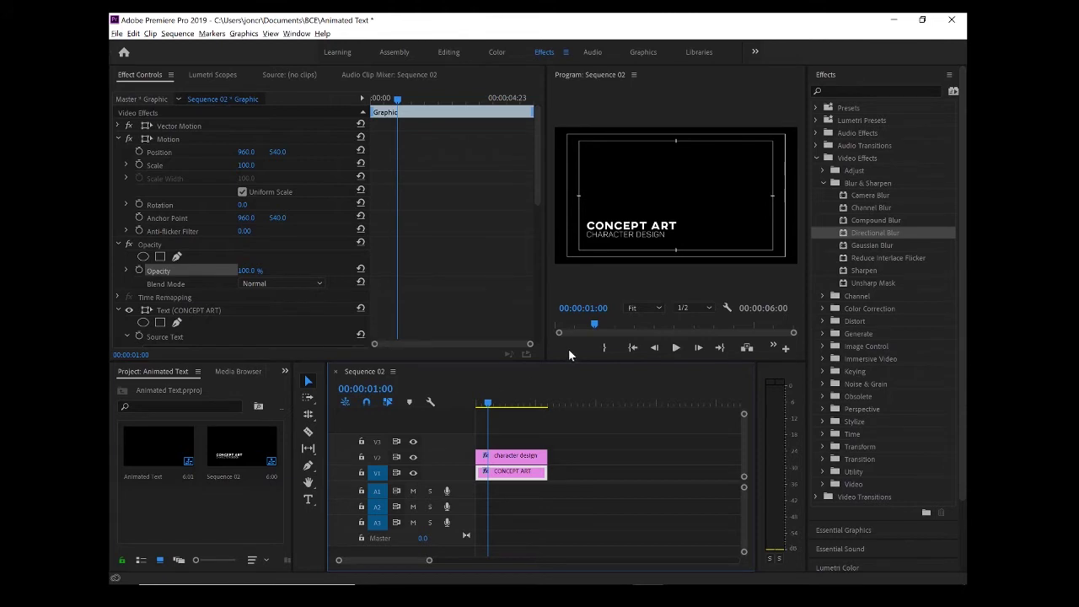
left_click(140, 151)
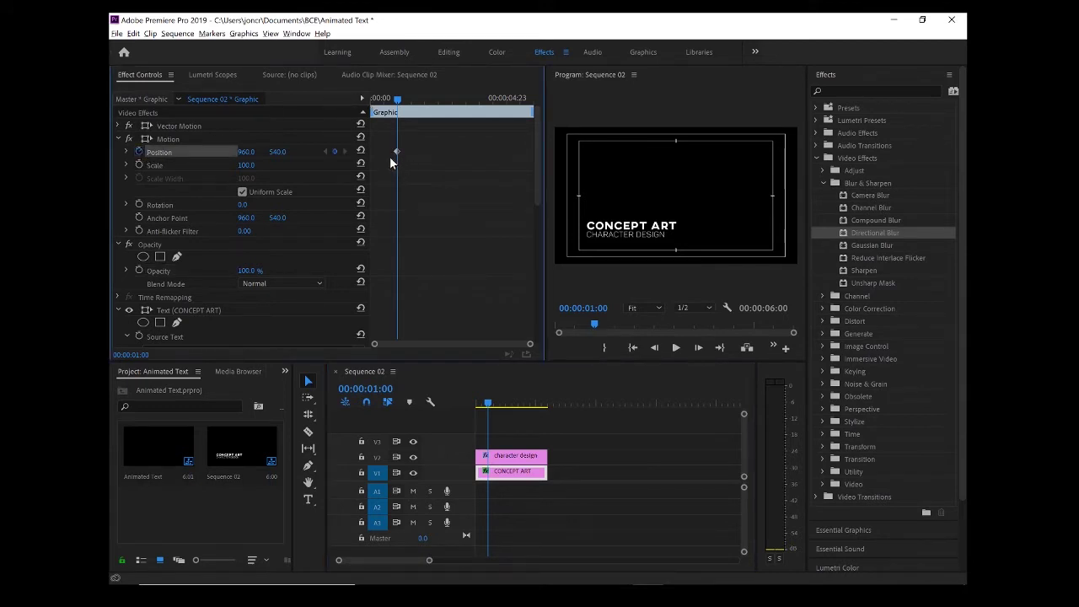
Add a second Position keyframe at 00:00:03:00, then return near one second
left_click_drag(398, 100, 447, 108)
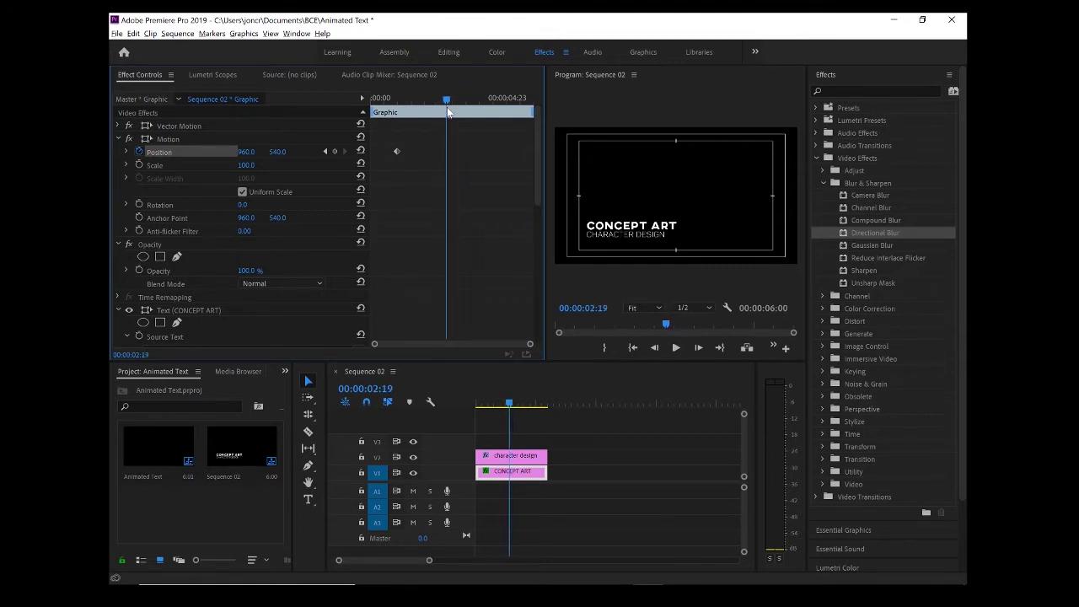
left_click_drag(447, 107, 453, 112)
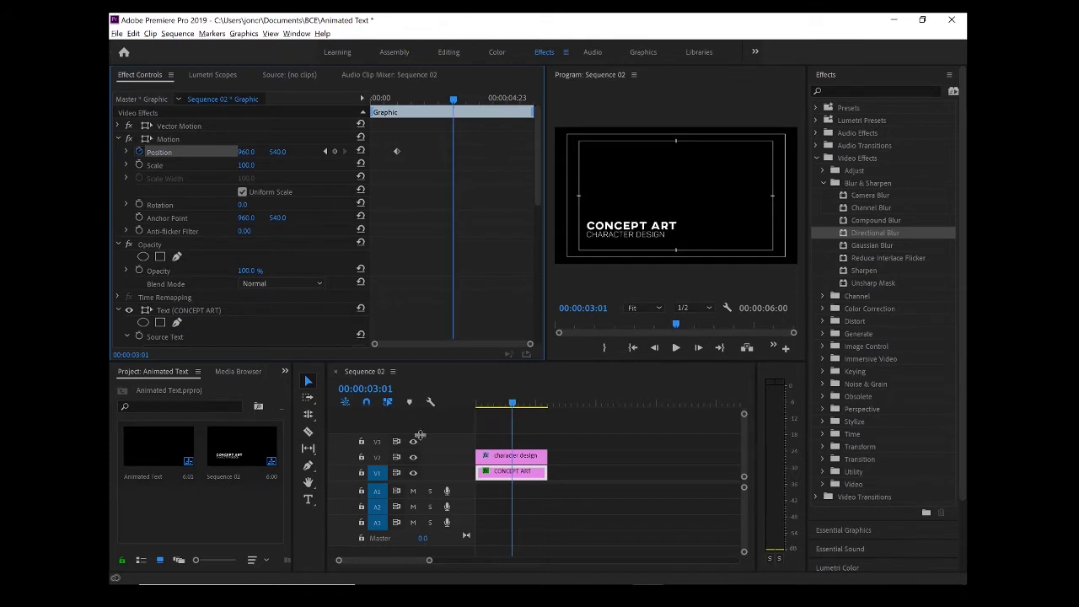
left_click(392, 388)
type("300")
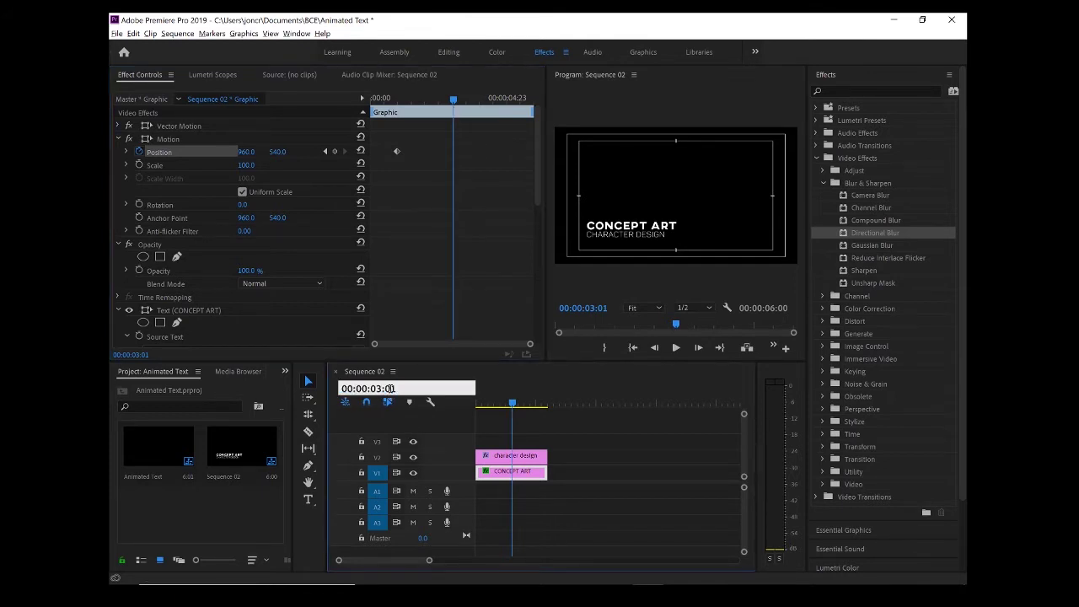
key("Return")
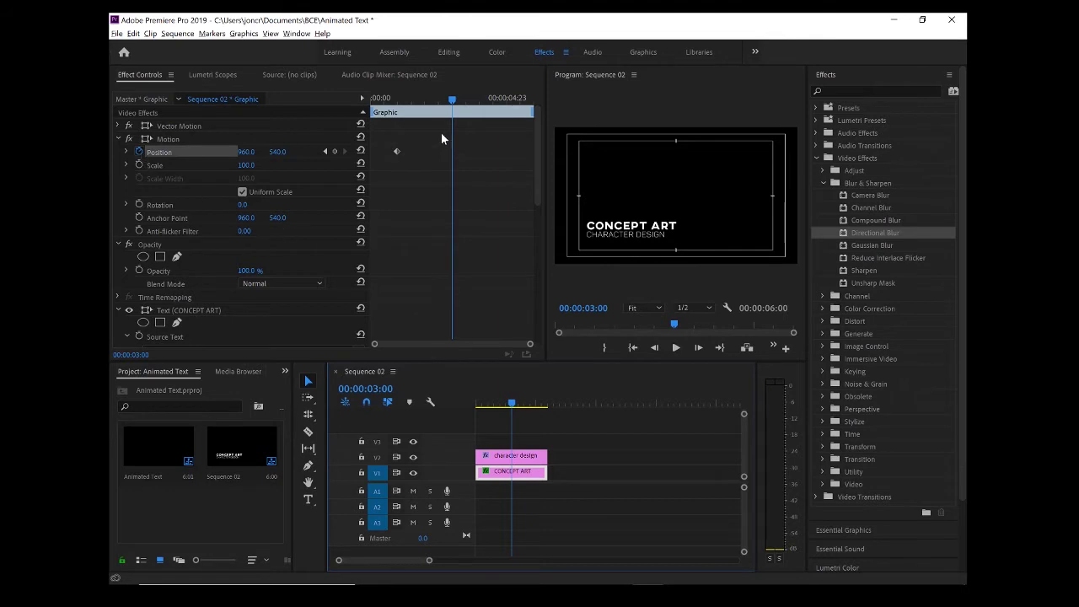
left_click(336, 151)
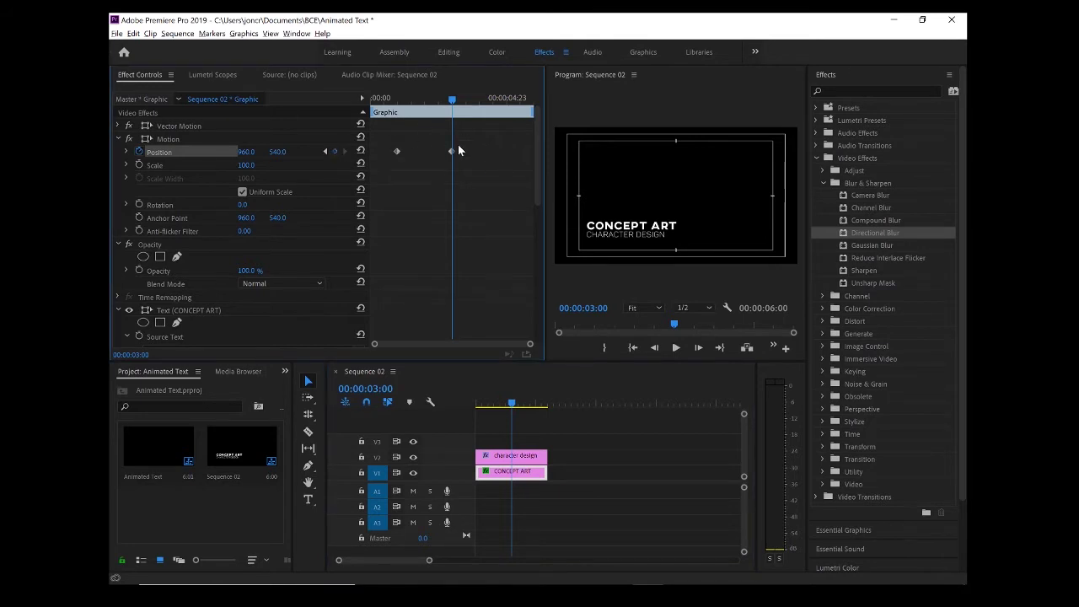
left_click_drag(453, 100, 357, 104)
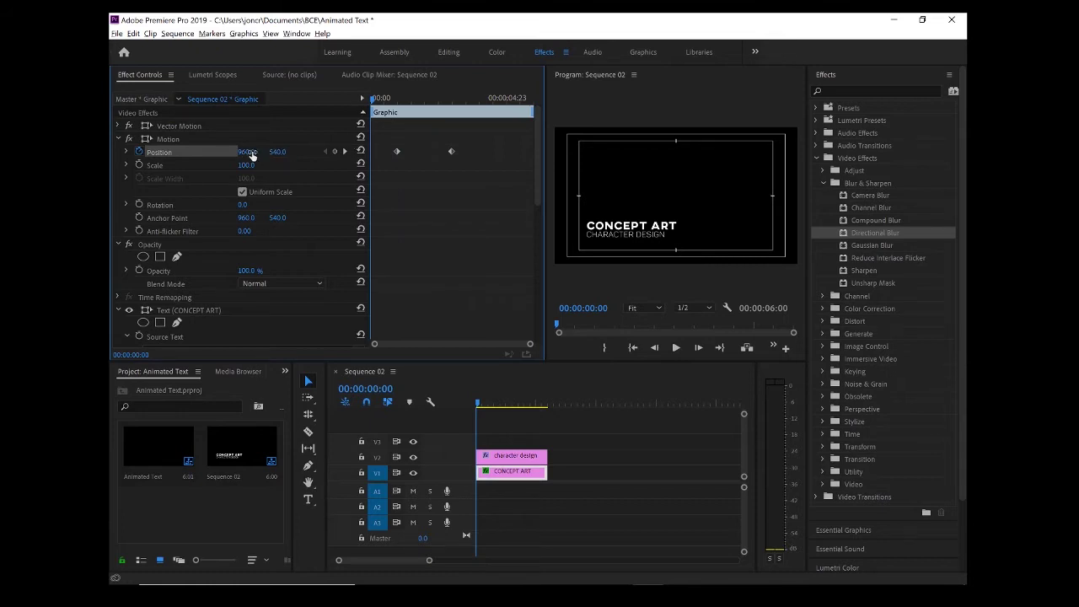
Set Position X to 28 at the start and 2646 near 00:00:04:16, then play back
left_click_drag(245, 152, 461, 190)
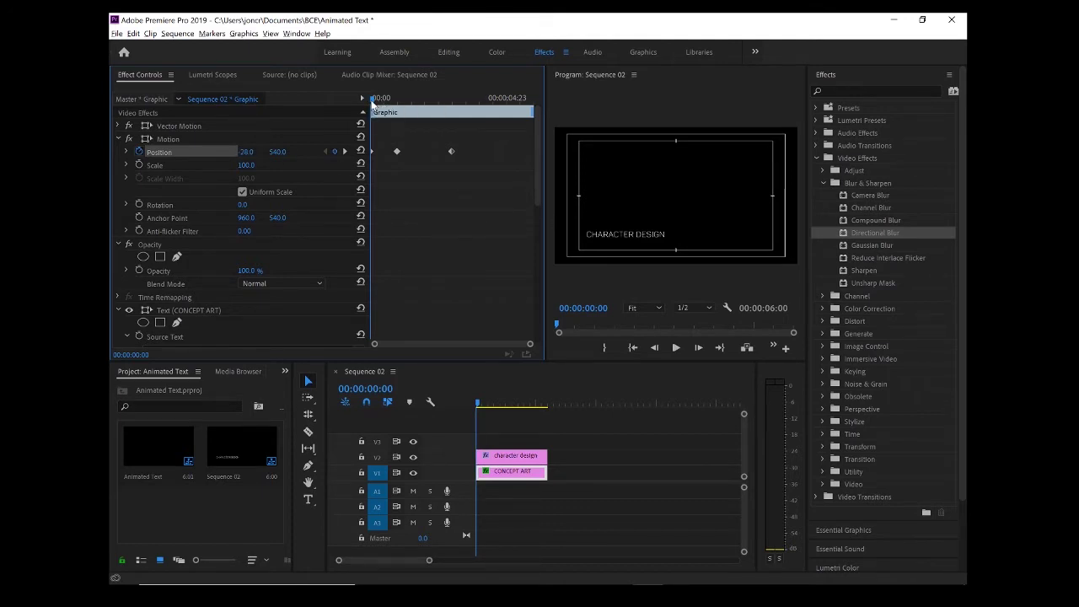
left_click_drag(372, 98, 478, 104)
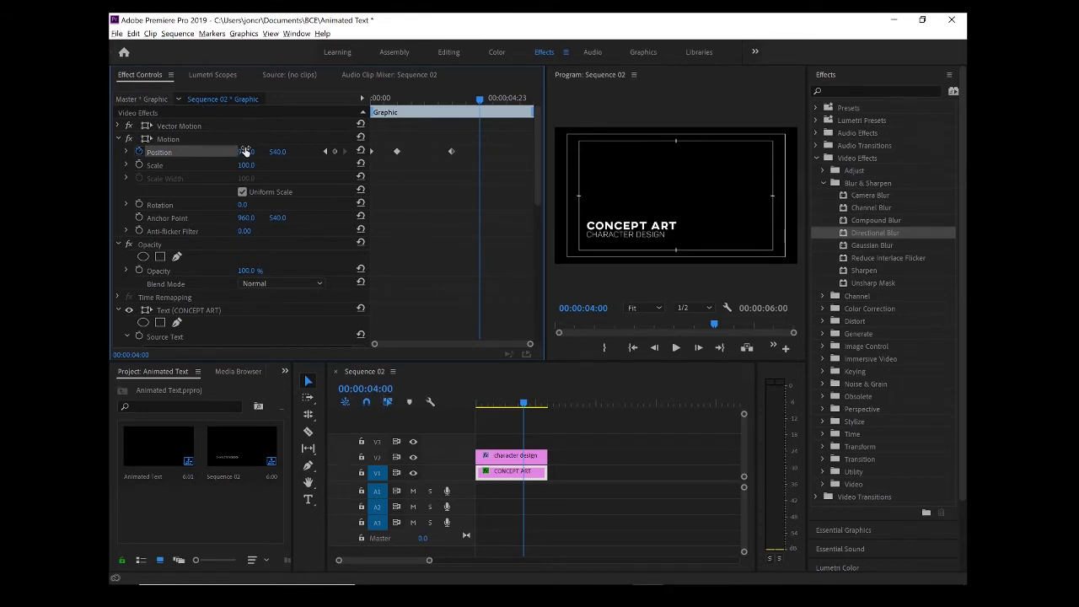
left_click_drag(245, 152, 1078, 152)
left_click_drag(479, 99, 297, 101)
key("space")
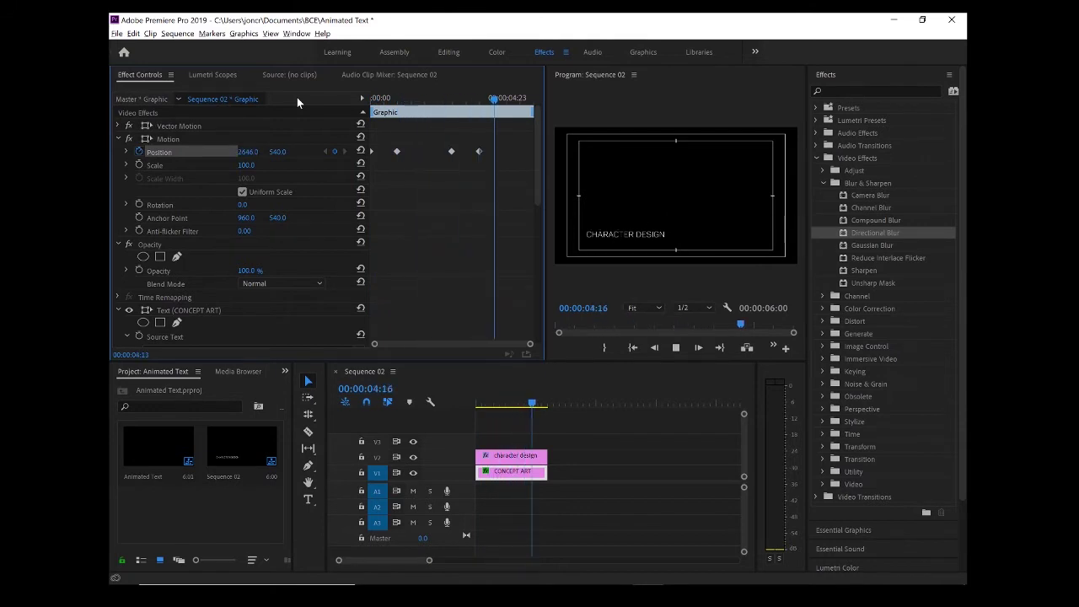
Replay the CONCEPT ART slide-in and exit to review the timing
left_click(384, 100)
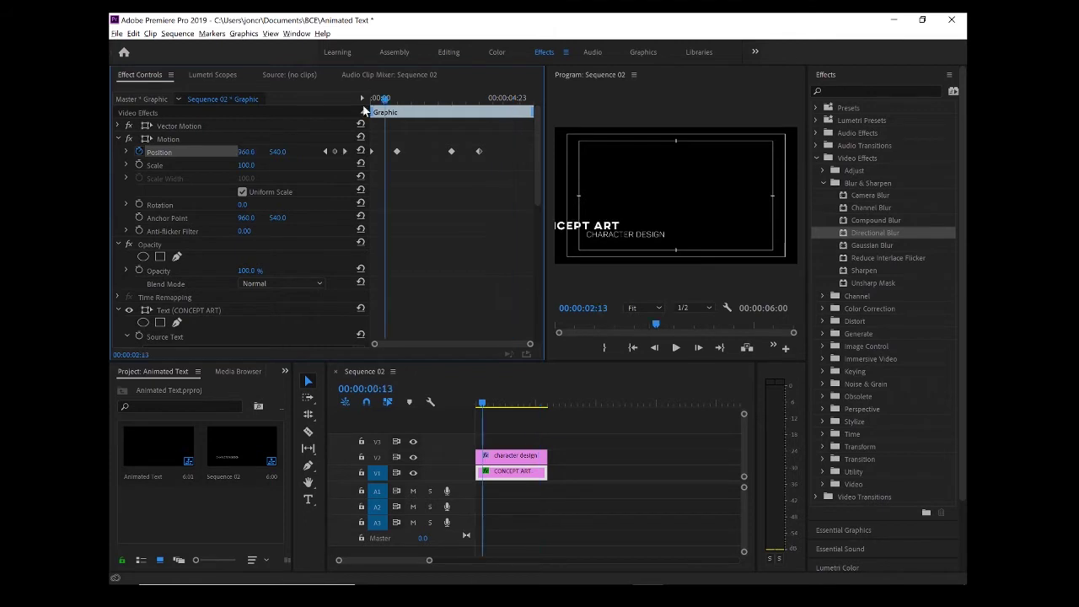
key("space")
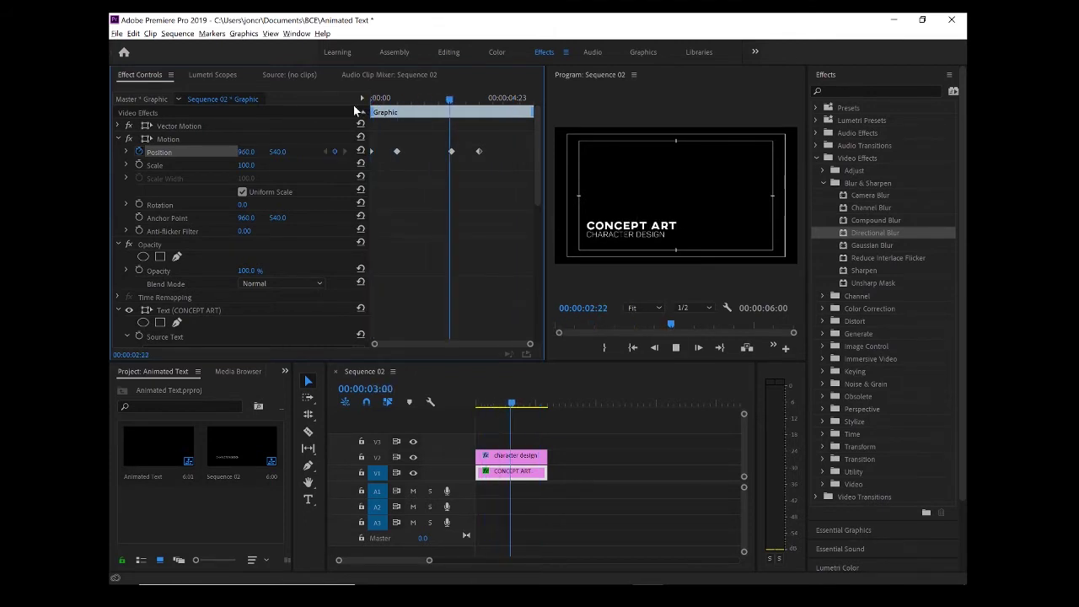
key("space")
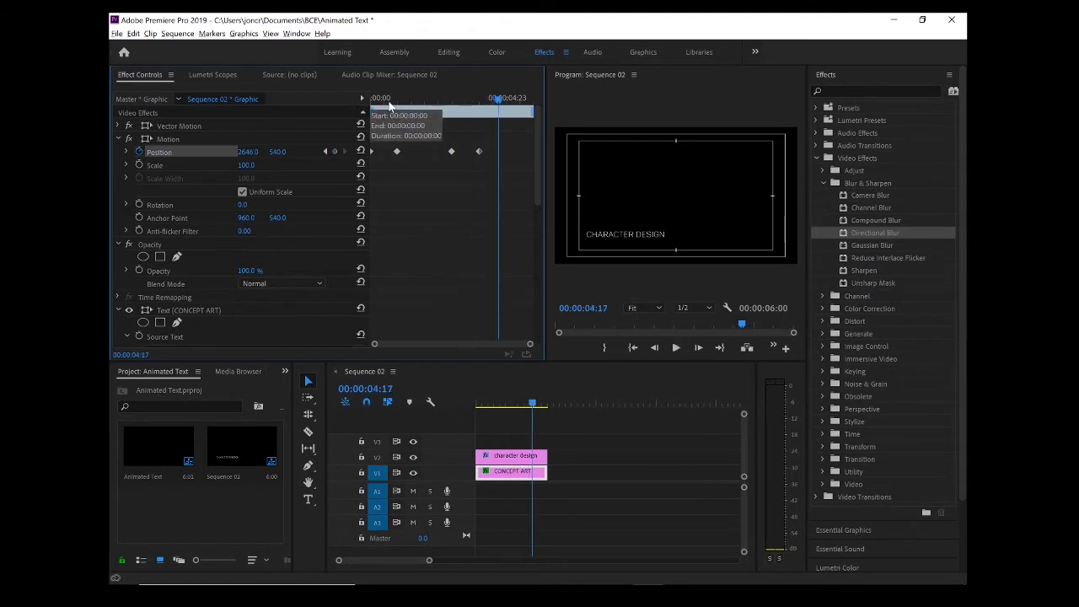
key("Home")
key("space")
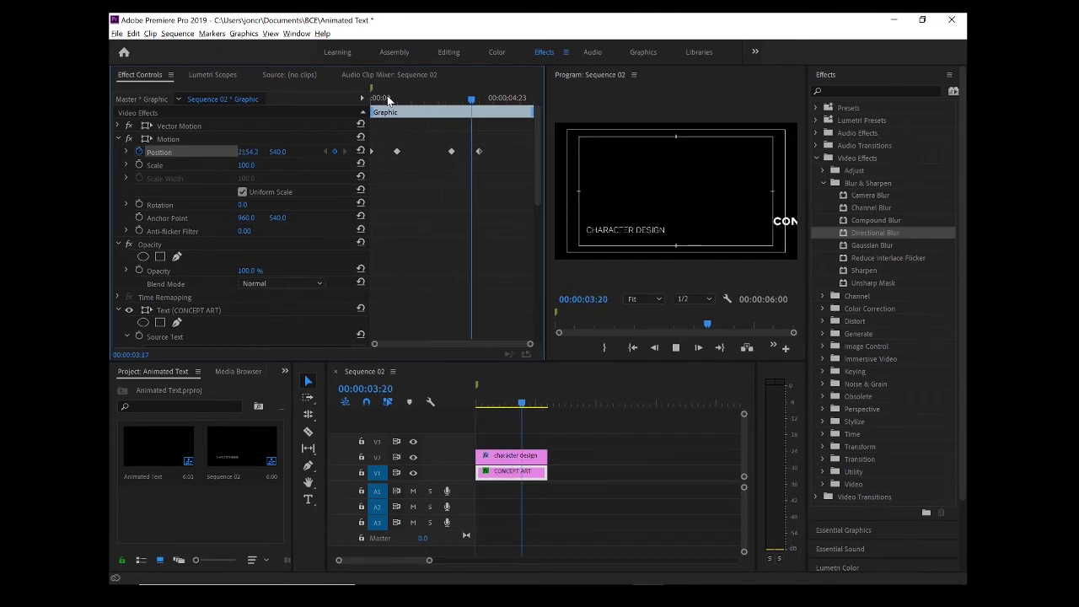
left_click(440, 99)
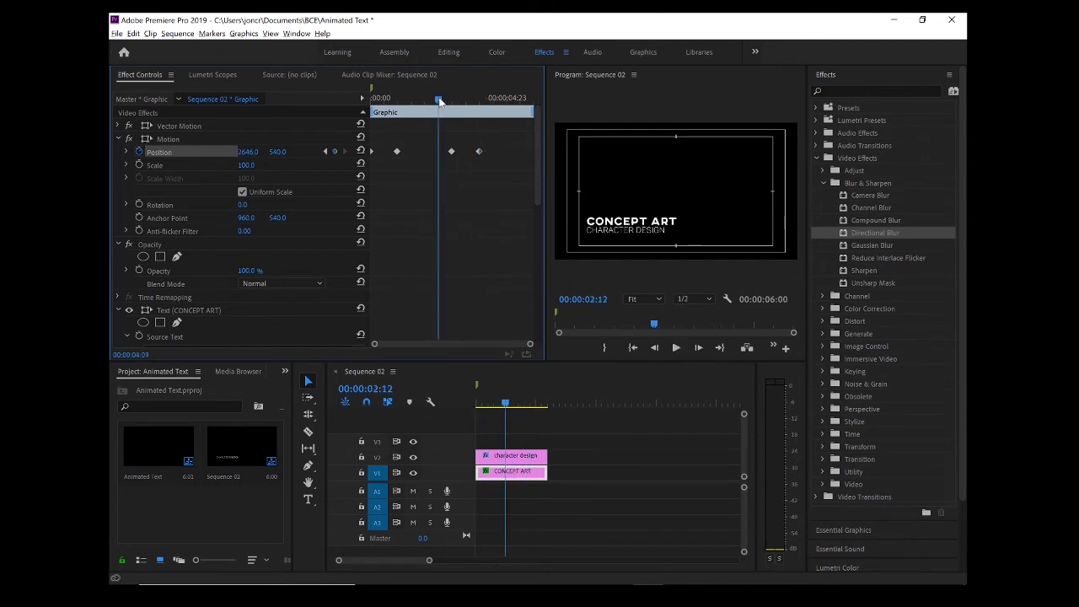
Return to the start and marquee-select the two middle Position keyframes
key("Home")
left_click_drag(386, 137, 458, 172)
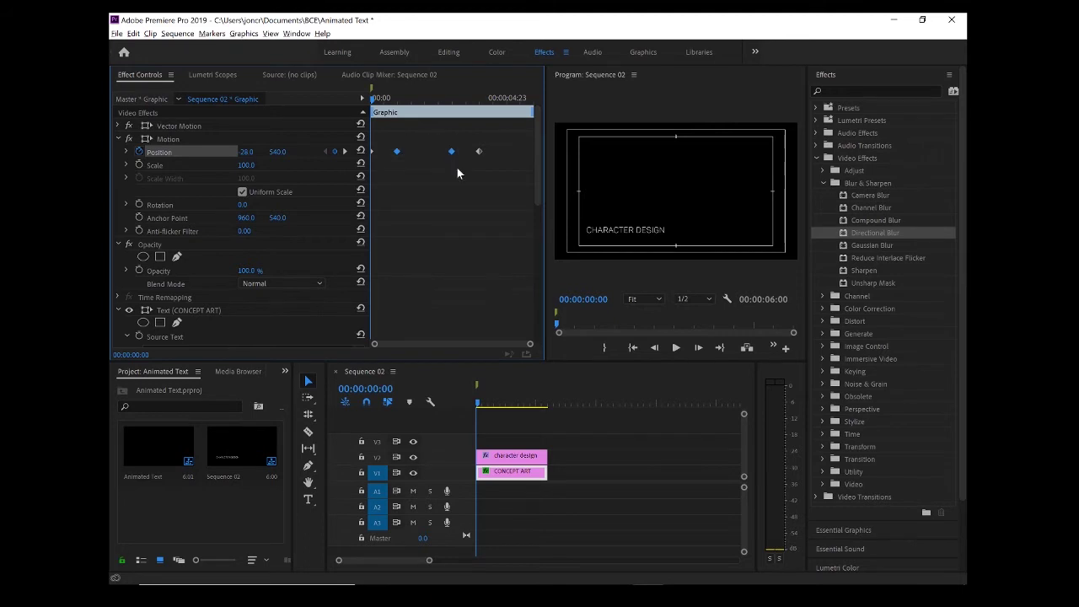
right_click(397, 155)
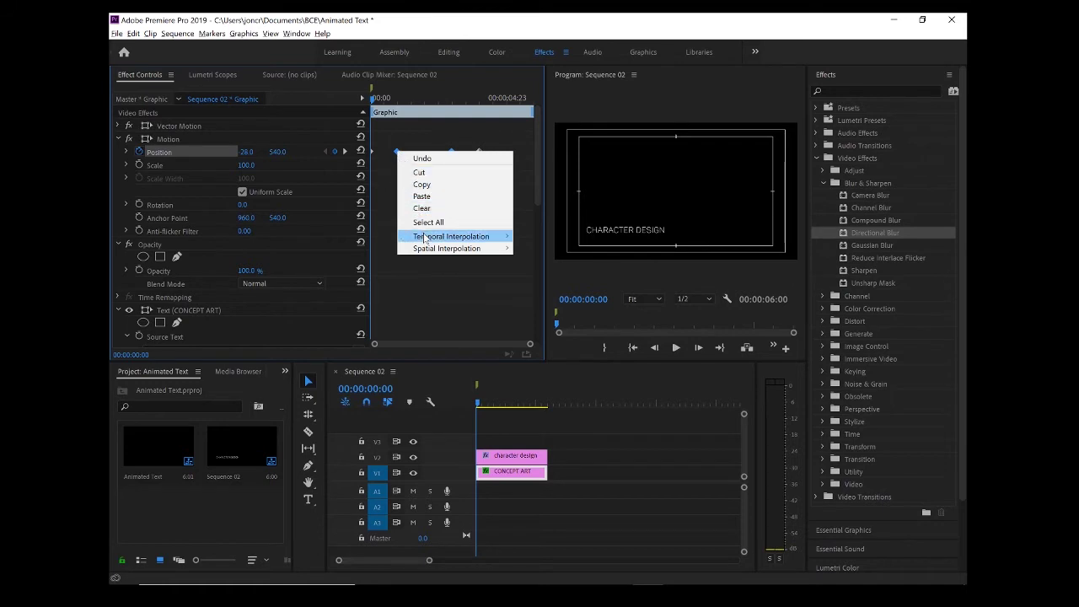
Set the two middle Position keyframes to Continuous Bezier and expand Position's velocity graph
mouse_move(426, 239)
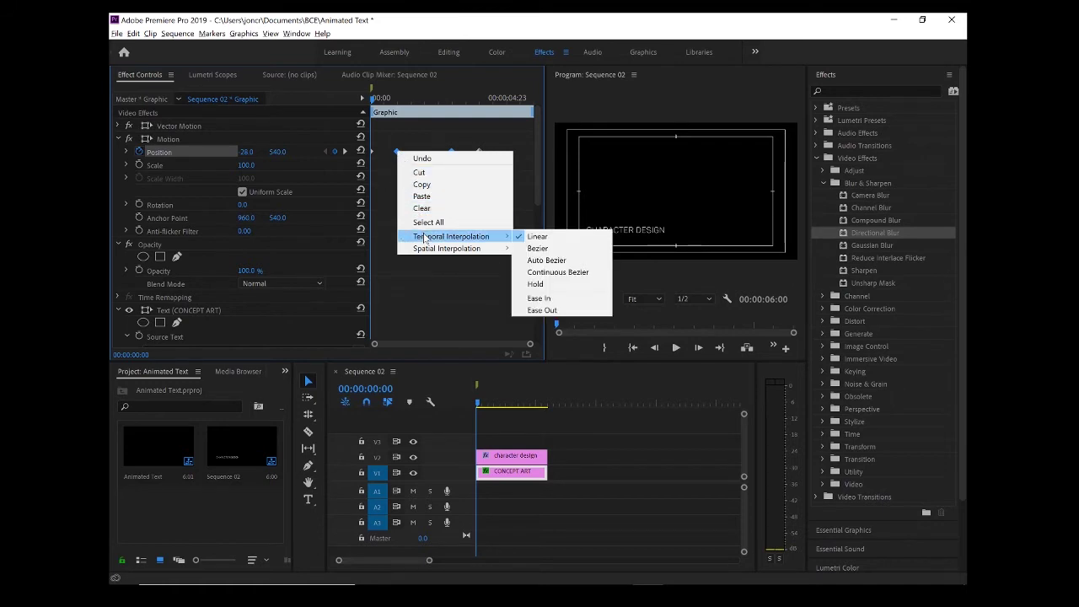
left_click(558, 272)
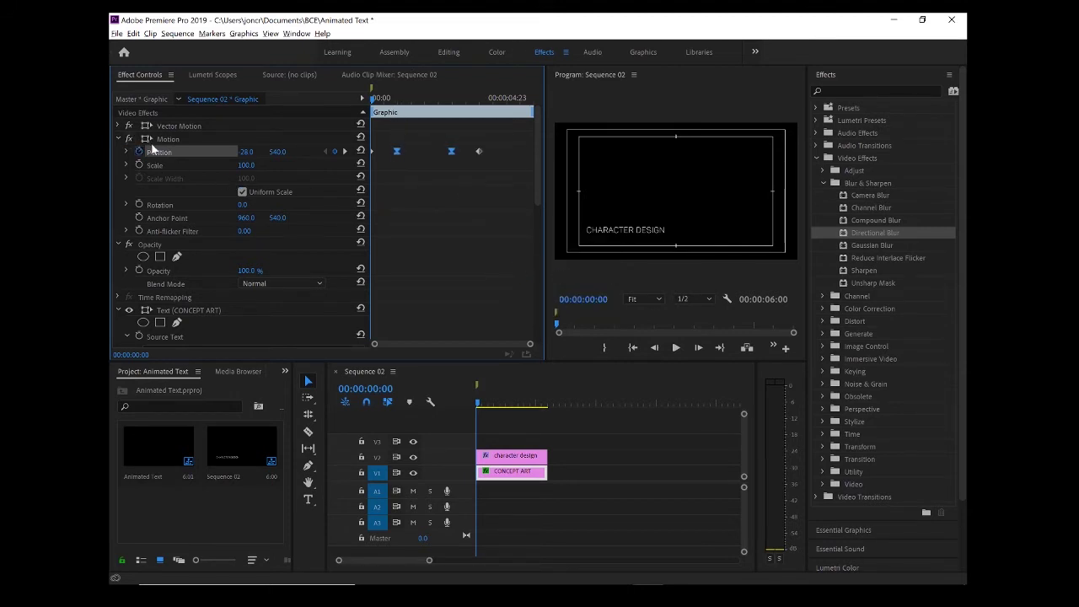
left_click(125, 151)
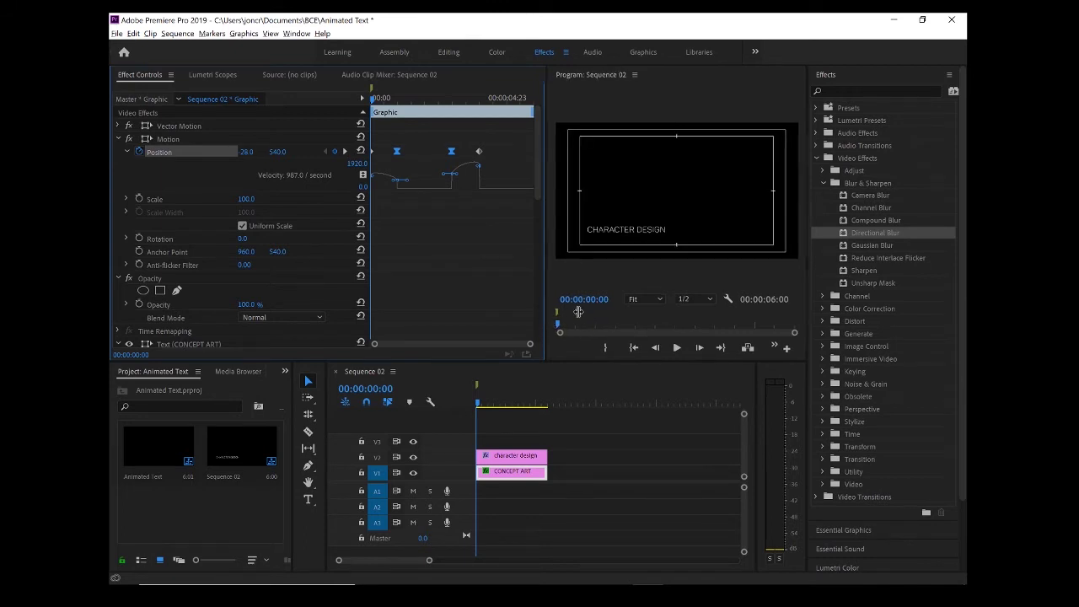
Widen the keyframe area and drag velocity handles to flatten the middle and ramp up the exit
left_click_drag(545, 316, 649, 315)
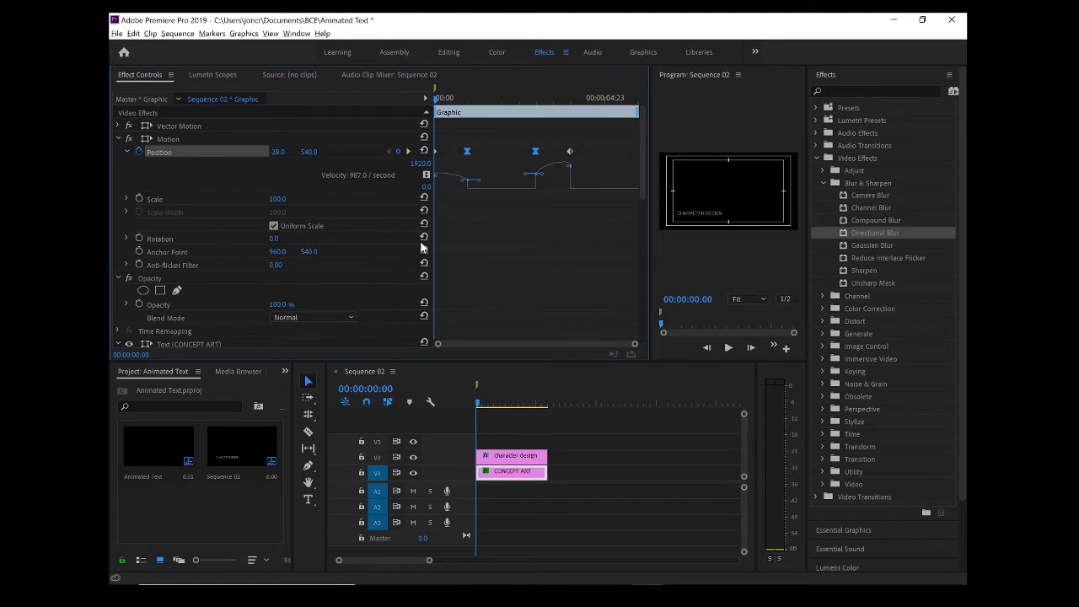
left_click_drag(433, 245, 332, 253)
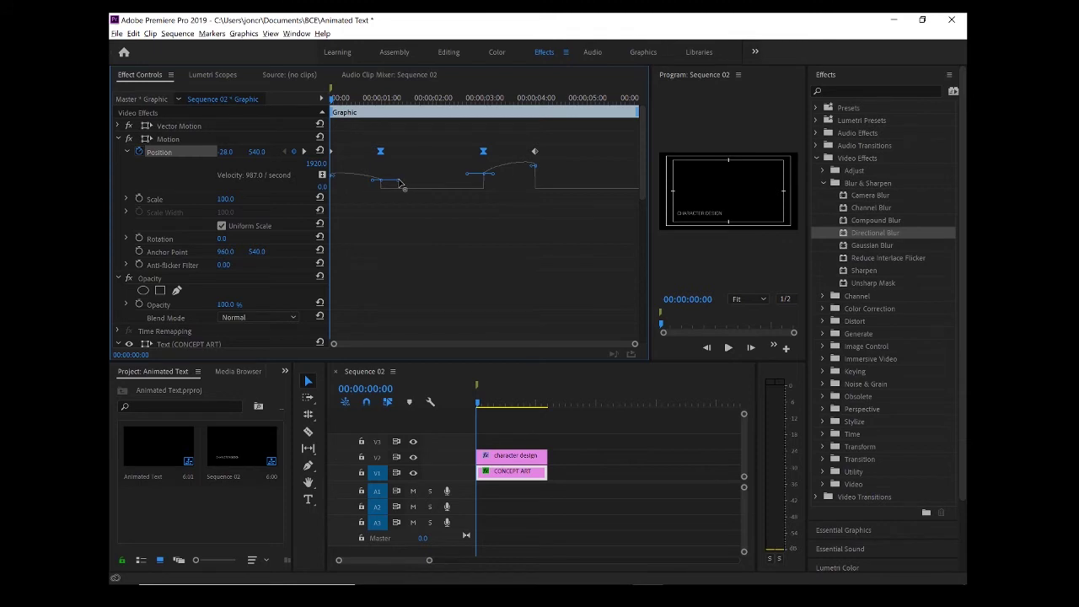
left_click_drag(399, 180, 428, 217)
left_click_drag(425, 217, 355, 204)
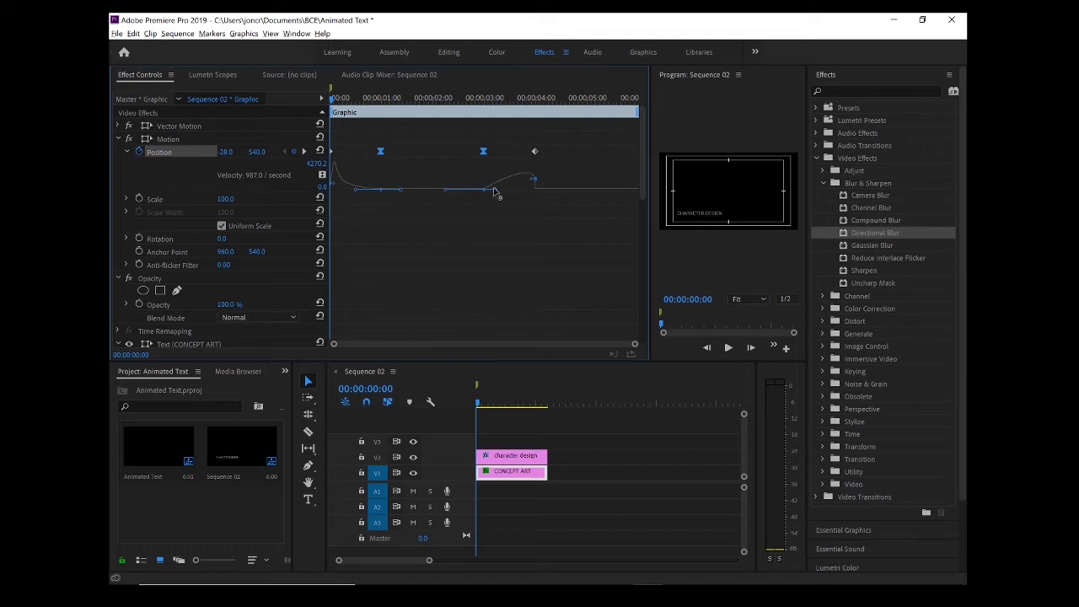
left_click_drag(497, 194, 517, 198)
Fine-tune each middle keyframe's velocity handle, deselect them, and narrow Effect Controls again
left_click(477, 182)
left_click_drag(495, 193, 522, 197)
left_click_drag(419, 192, 355, 189)
left_click(612, 168)
left_click_drag(651, 293, 497, 294)
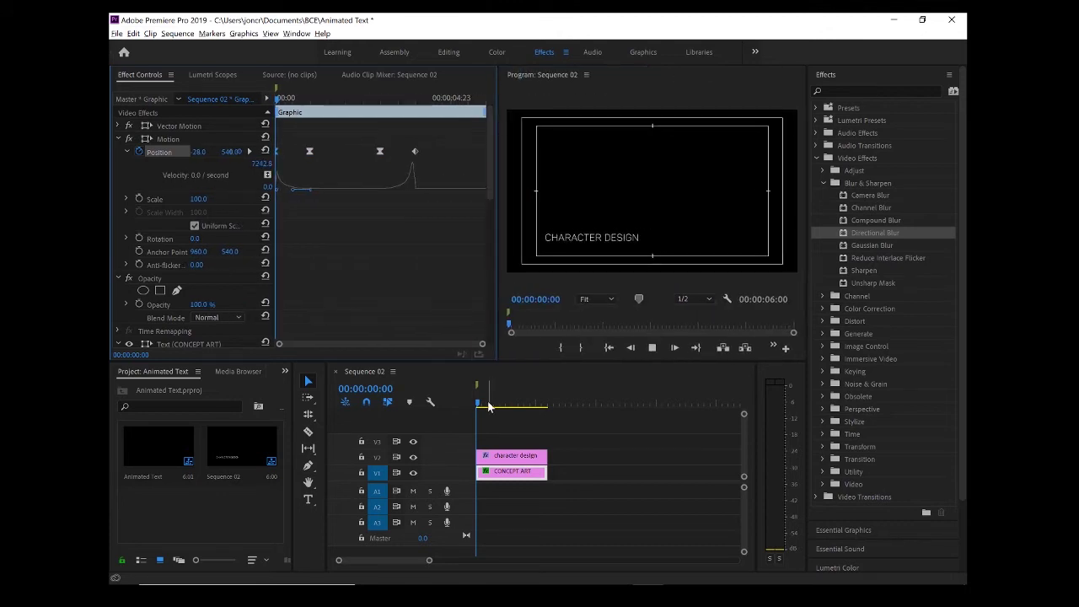
Play the eased CONCEPT ART animation and rewind the playhead to the start
key("space")
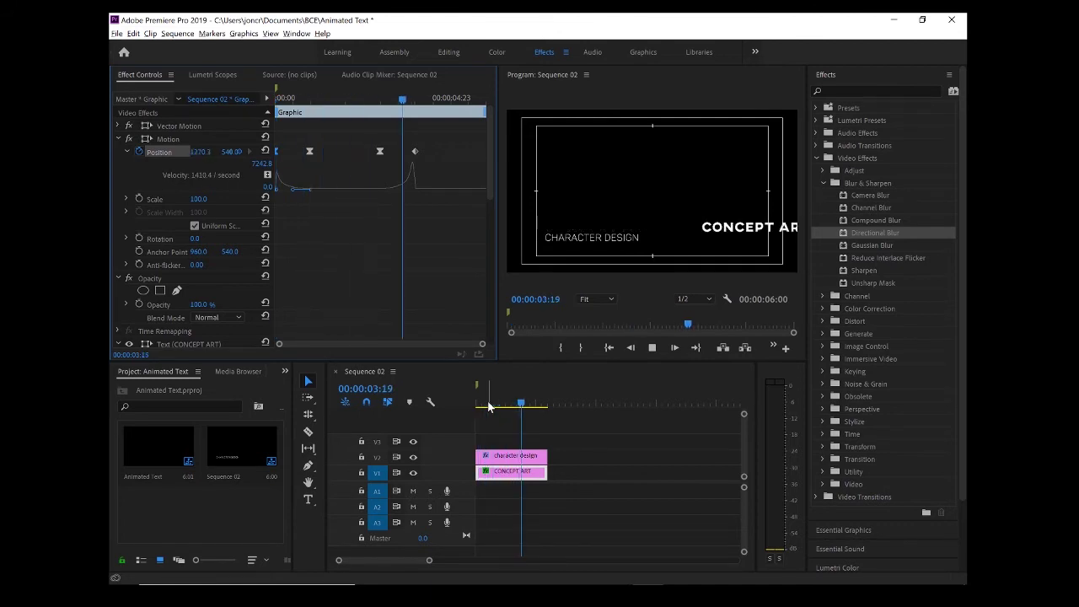
left_click_drag(489, 407, 408, 409)
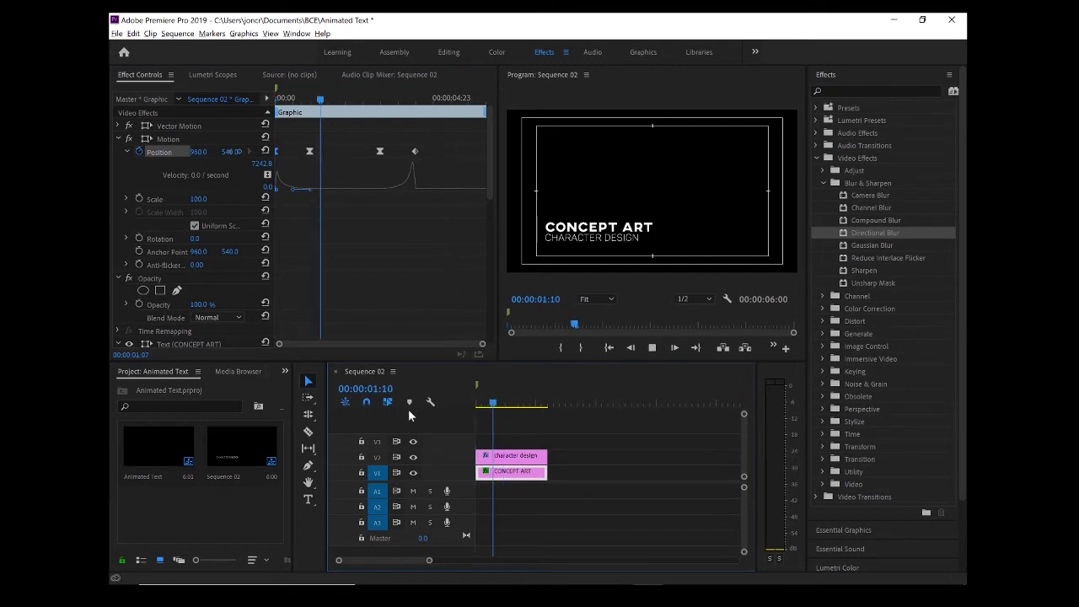
Nudge the first middle Position keyframe a few frames later and replay to check
key("space")
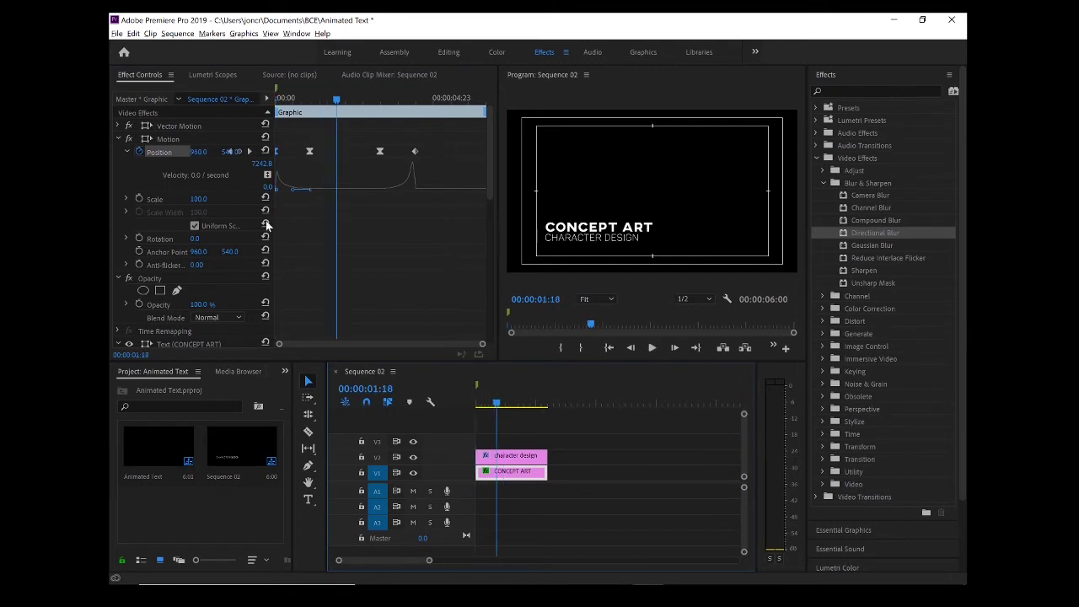
left_click(315, 189)
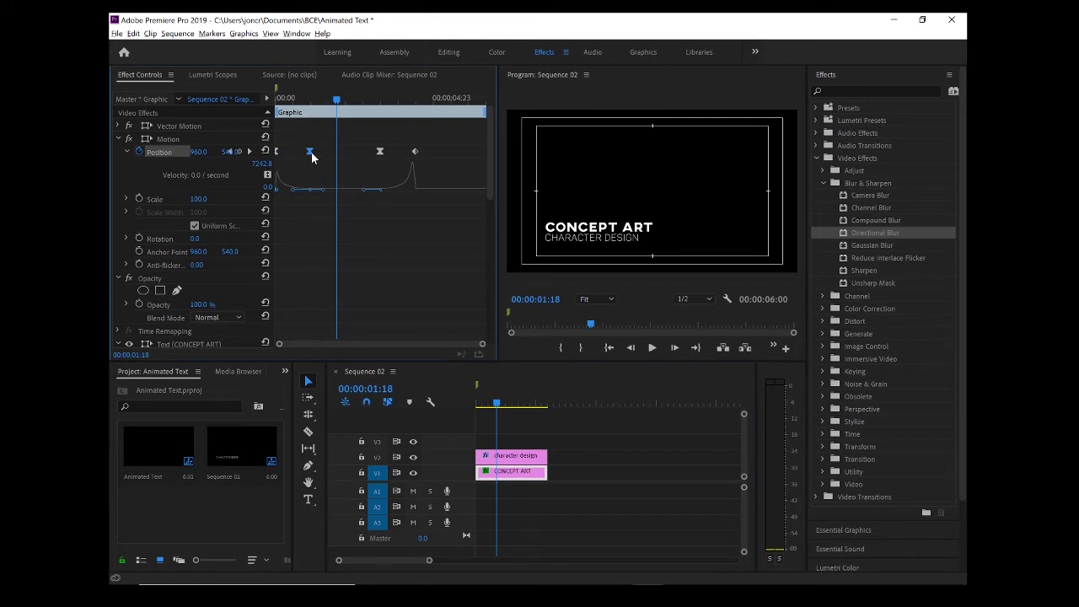
left_click_drag(311, 153, 316, 154)
left_click(467, 411)
key("Home")
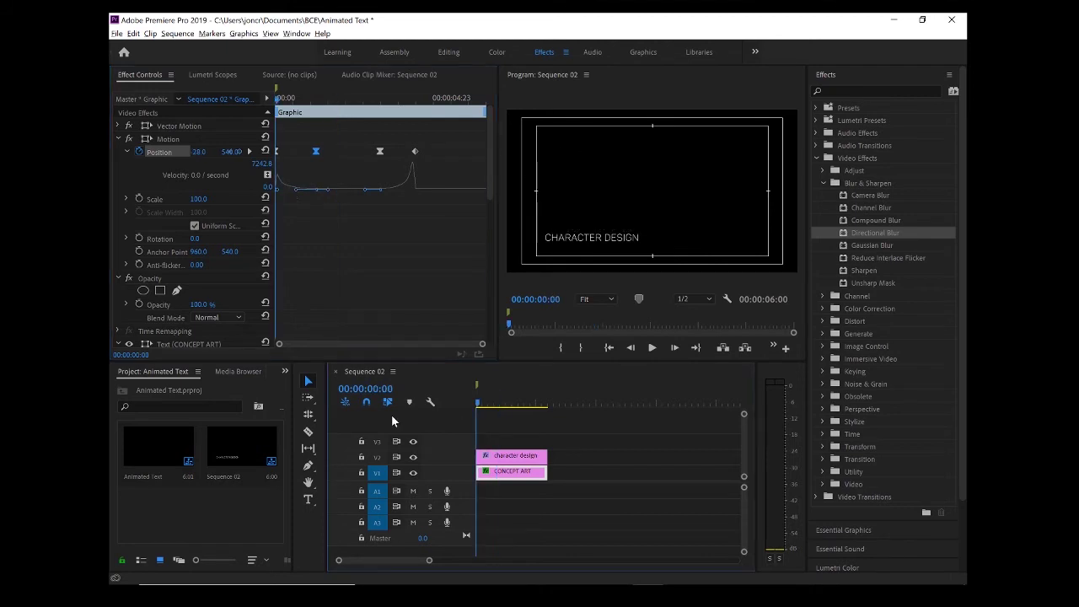
key("space")
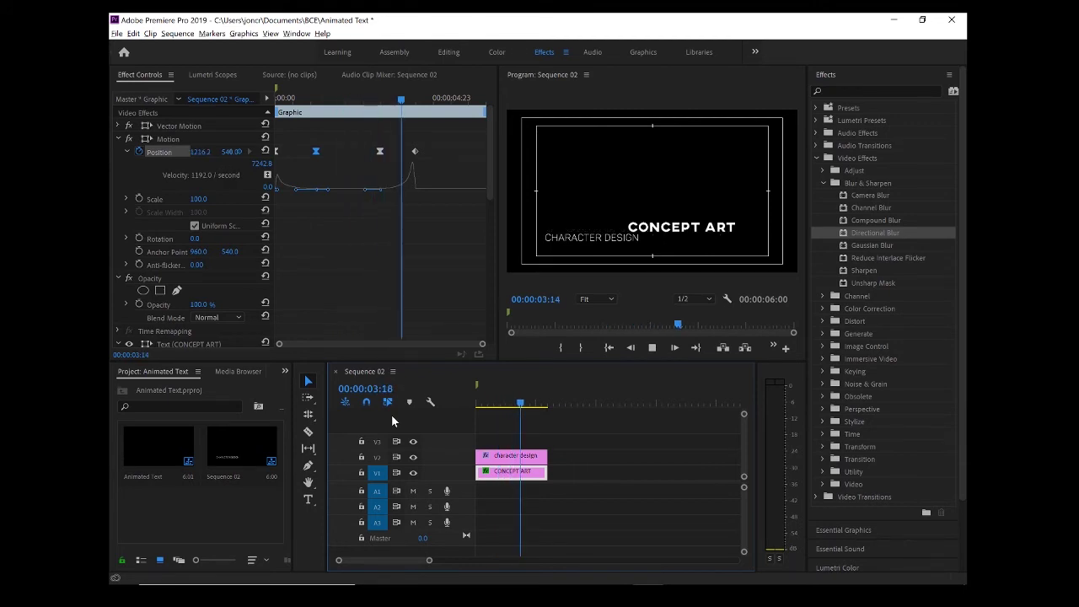
key("space")
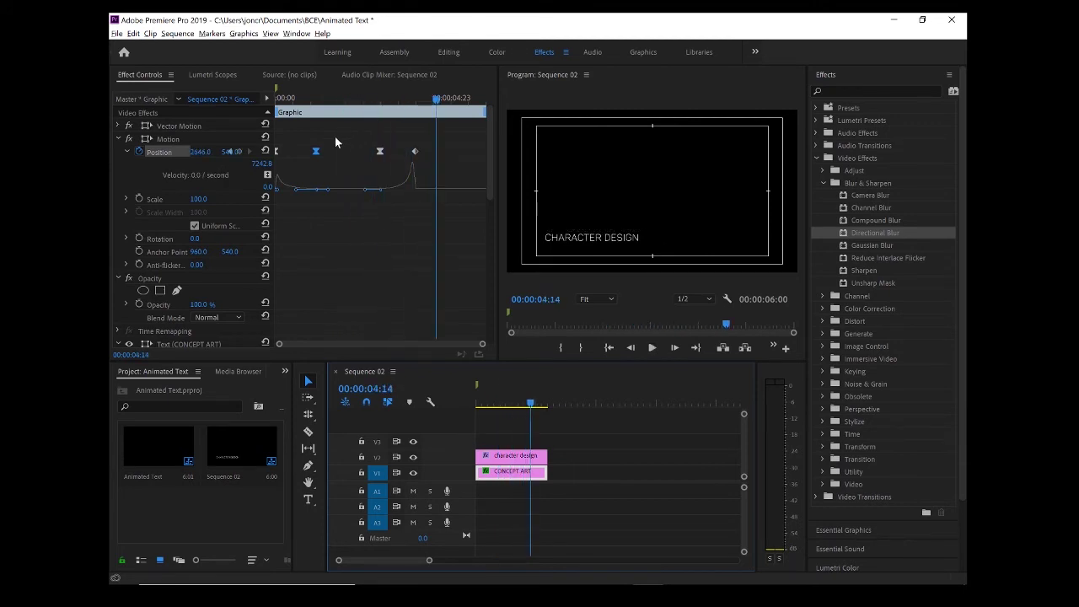
Move the second middle Position keyframe to 00:00:03:00 and replay the retimed animation
left_click(379, 151)
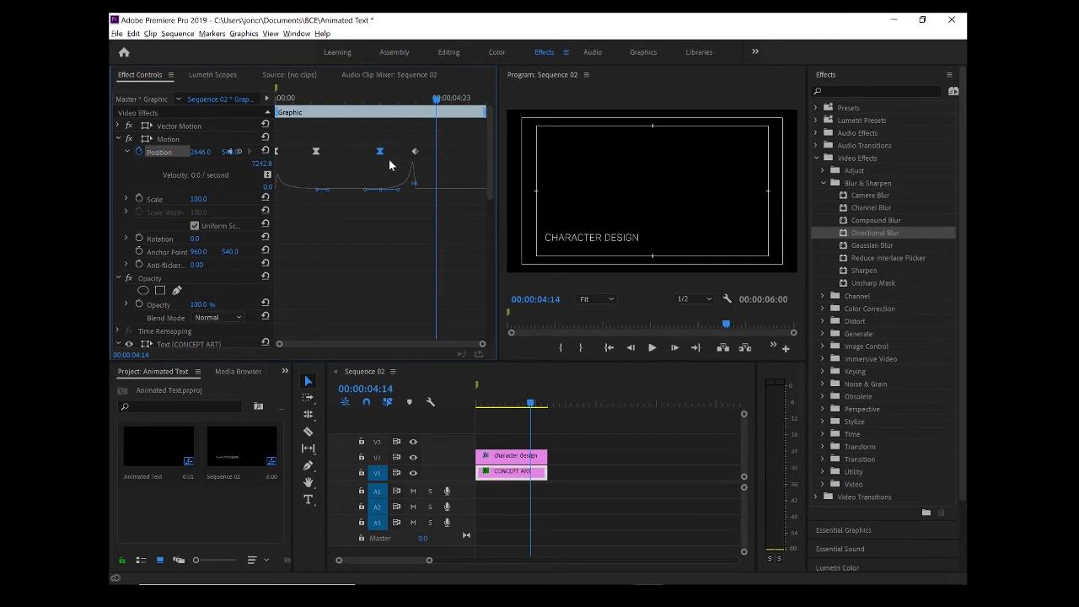
left_click_drag(380, 155, 382, 161)
left_click_drag(532, 404, 435, 410)
key("space")
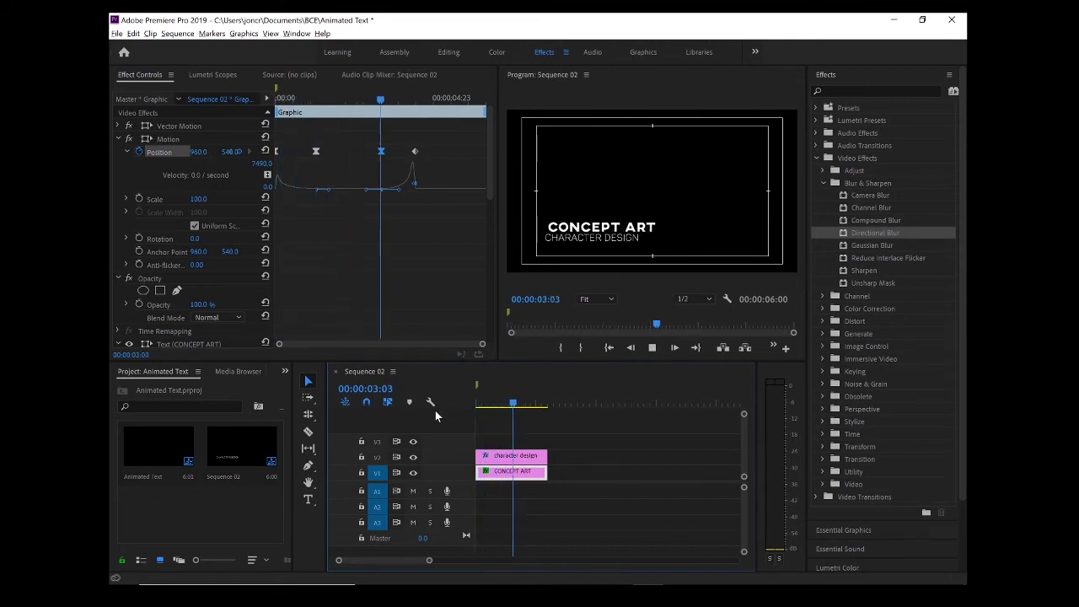
Select the CHARACTER DESIGN clip, turn off its Opacity animation, and scrub into the clip
key("space")
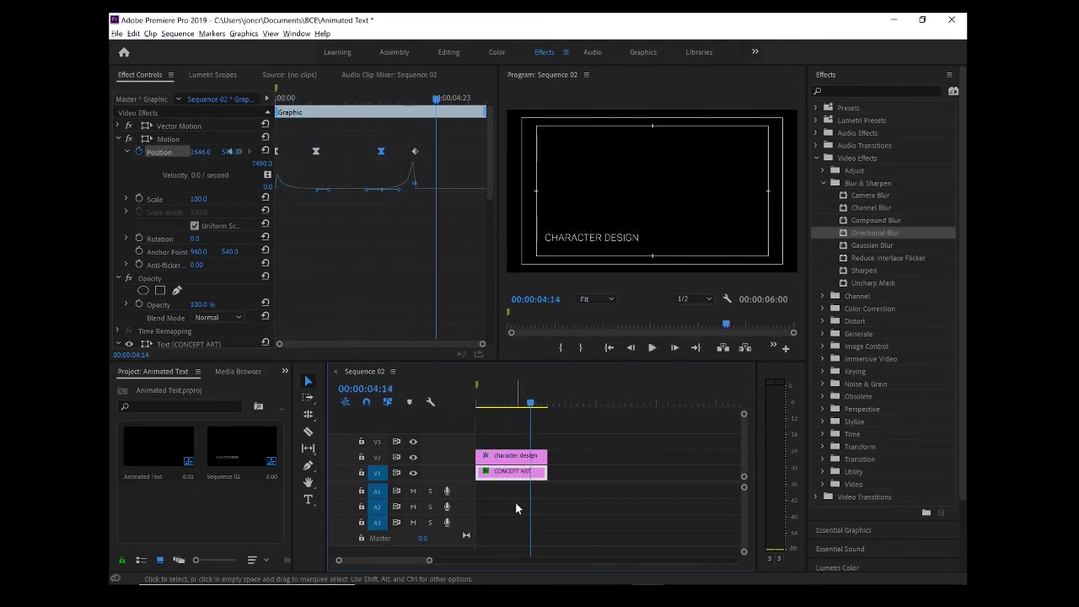
key("Home")
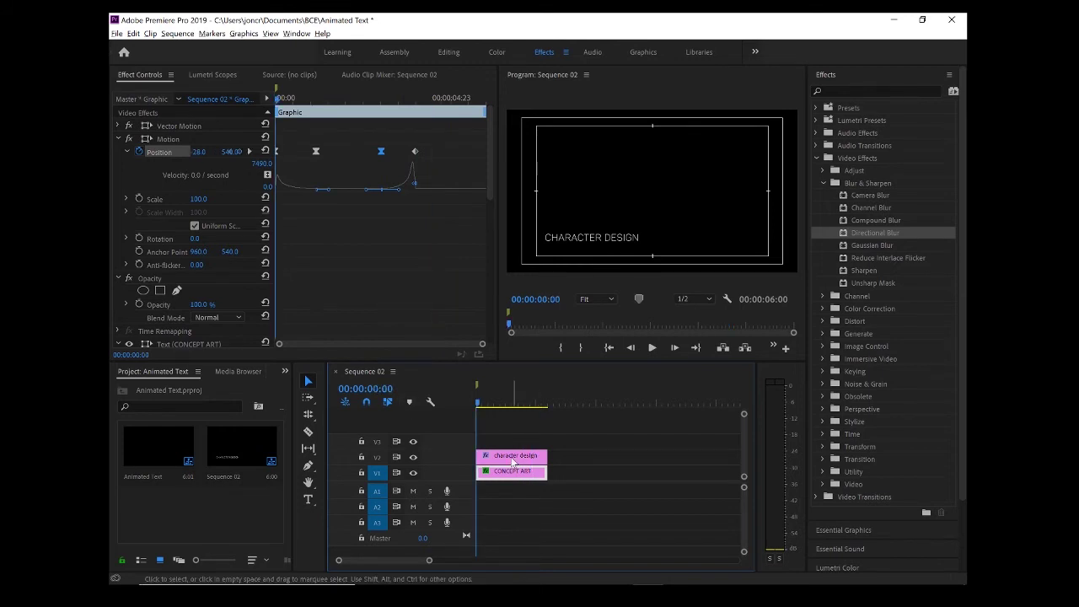
left_click(509, 457)
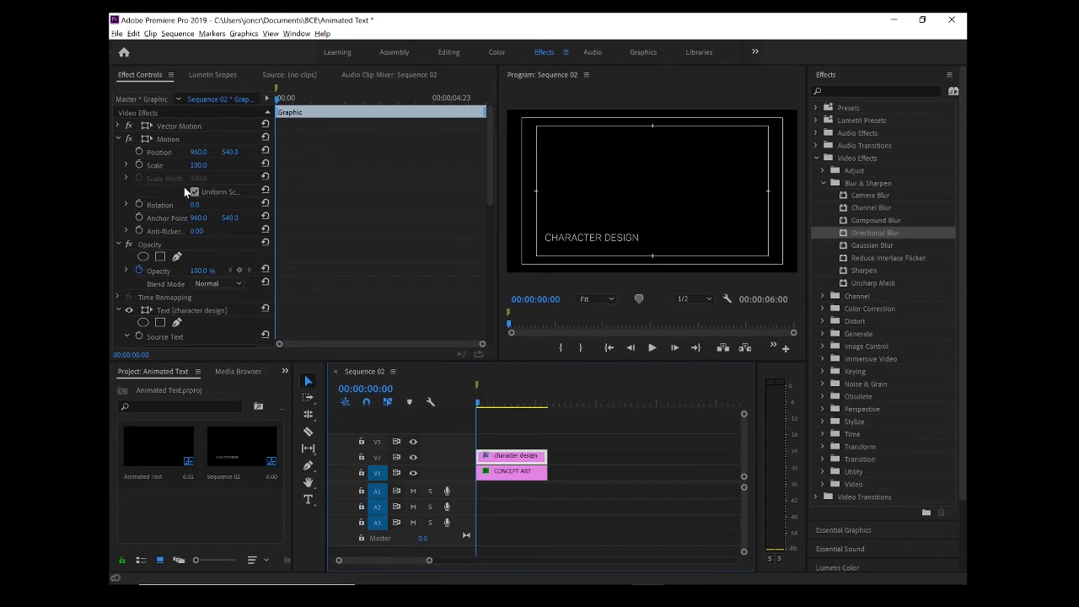
left_click(139, 270)
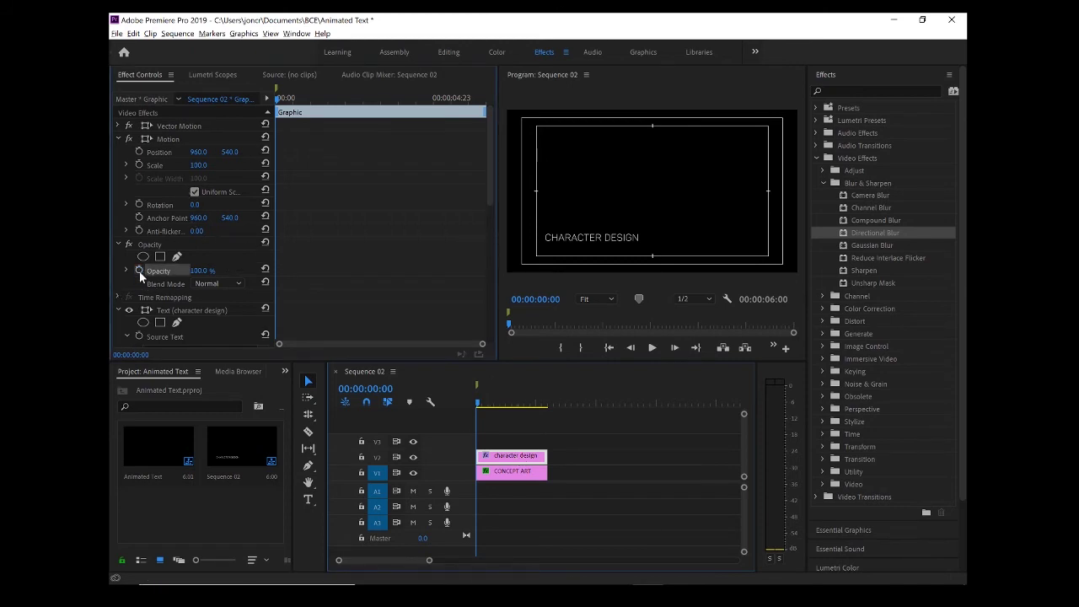
left_click(282, 100)
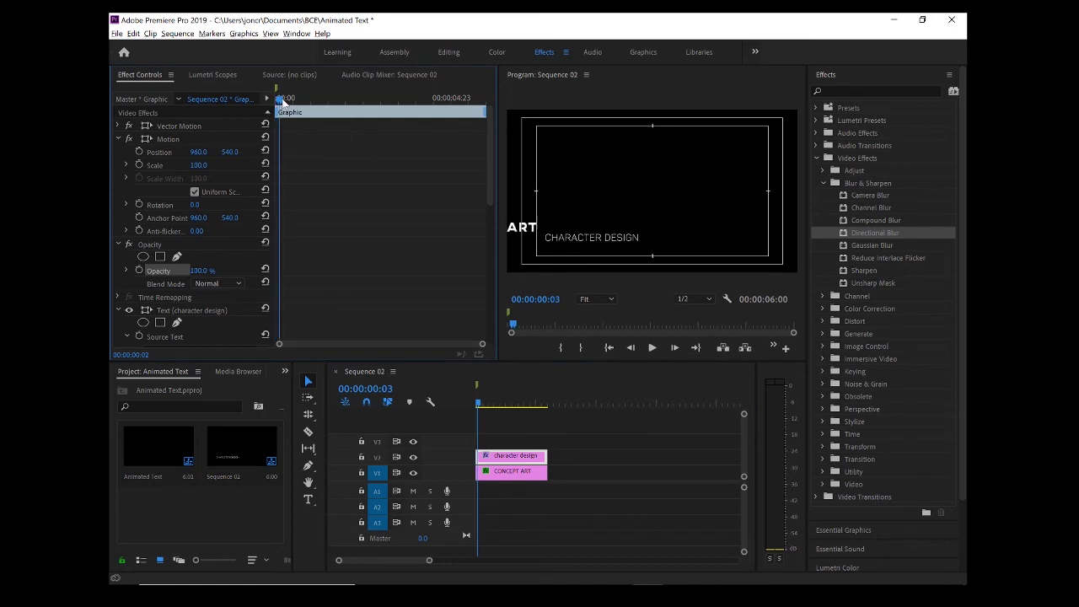
left_click_drag(282, 100, 318, 104)
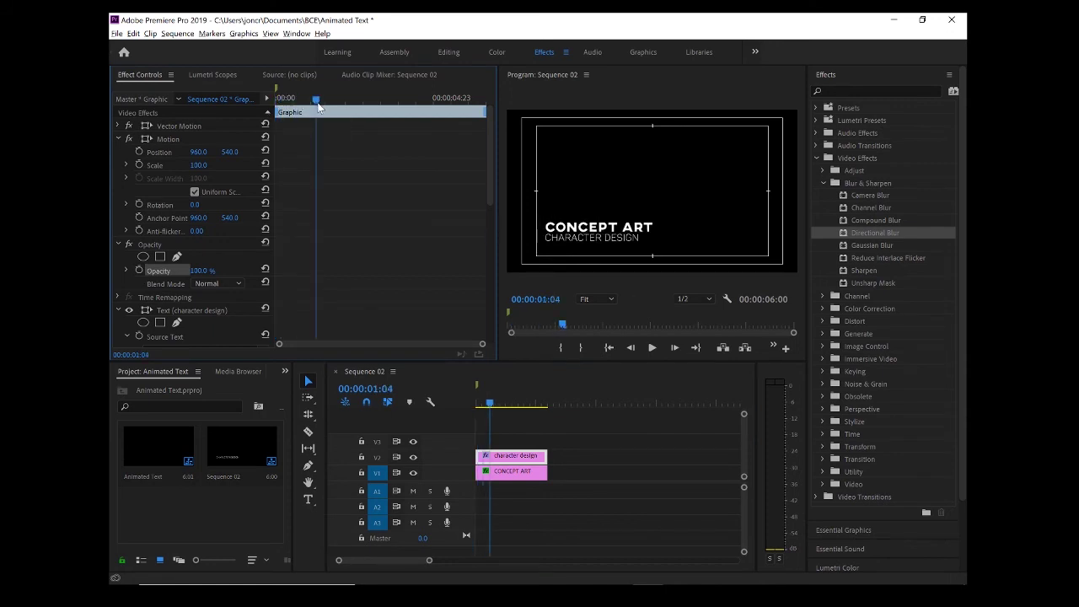
Set the time to 00:00:01:00 and enable Position keyframing on CHARACTER DESIGN
left_click(393, 388)
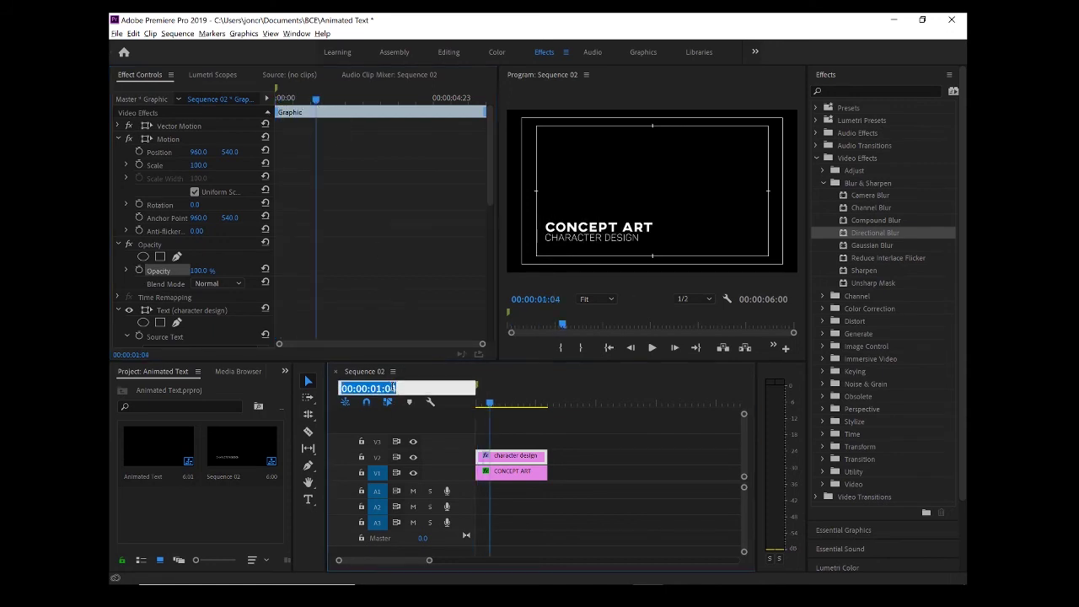
type("100")
key("Return")
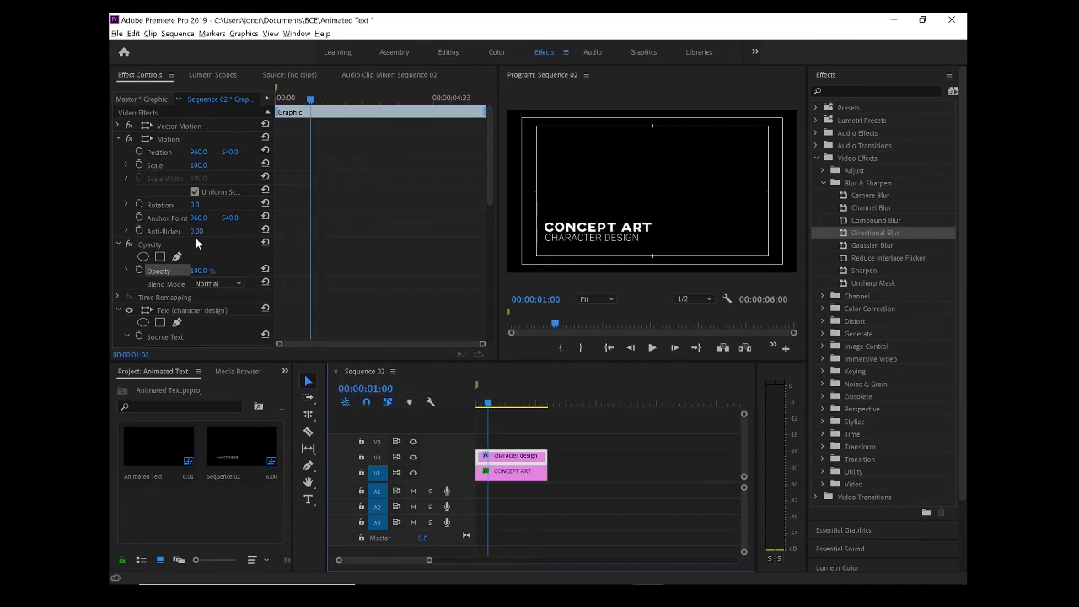
left_click(140, 152)
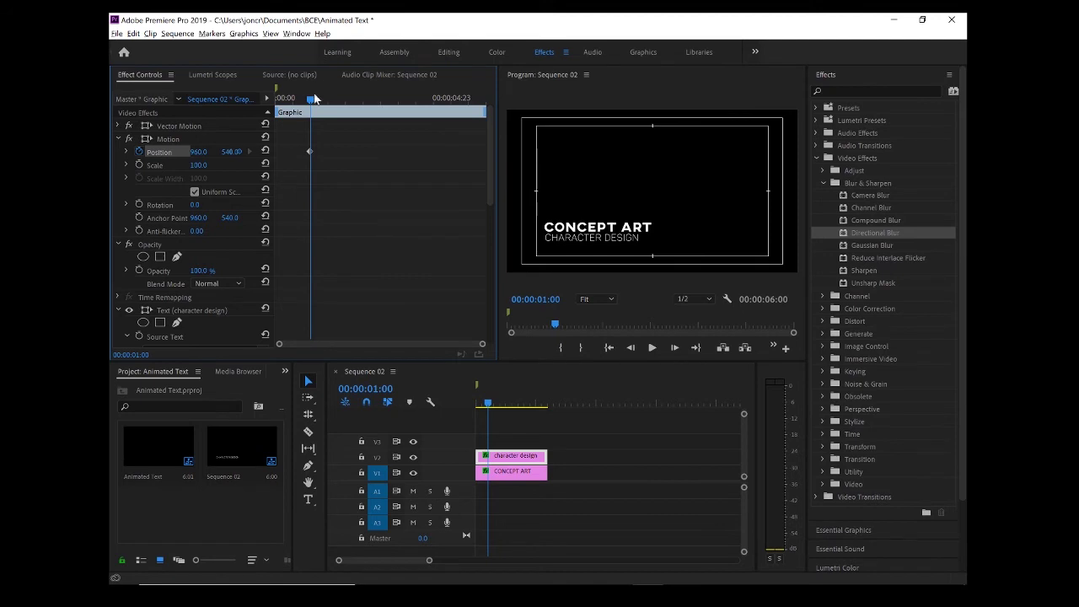
Add a Position keyframe at 00:00:03:00, then push the title down to Y 812 at the start
left_click_drag(312, 99, 382, 109)
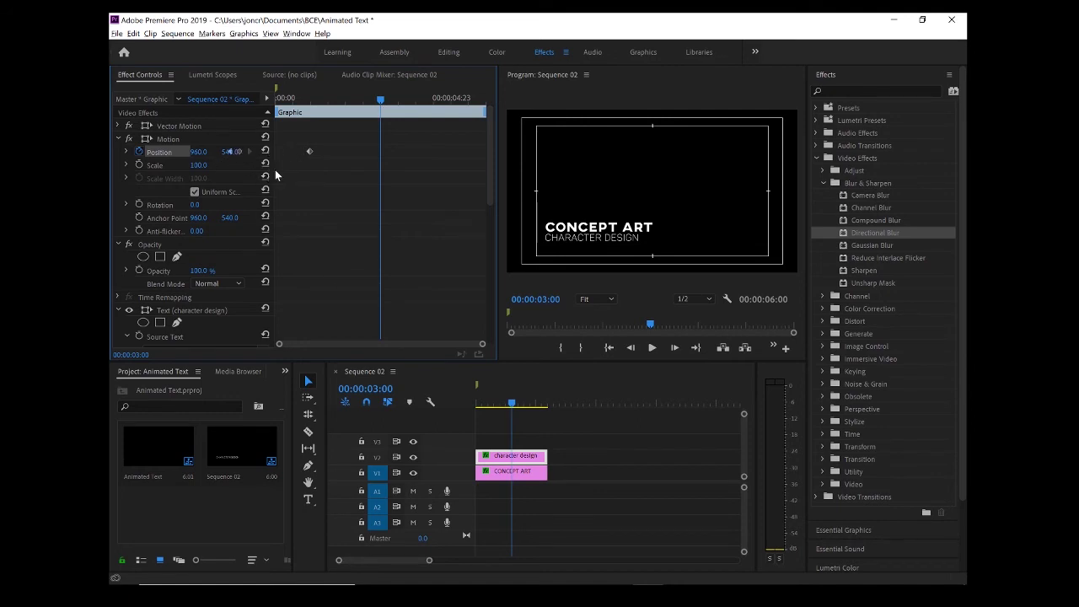
left_click_drag(276, 169, 304, 175)
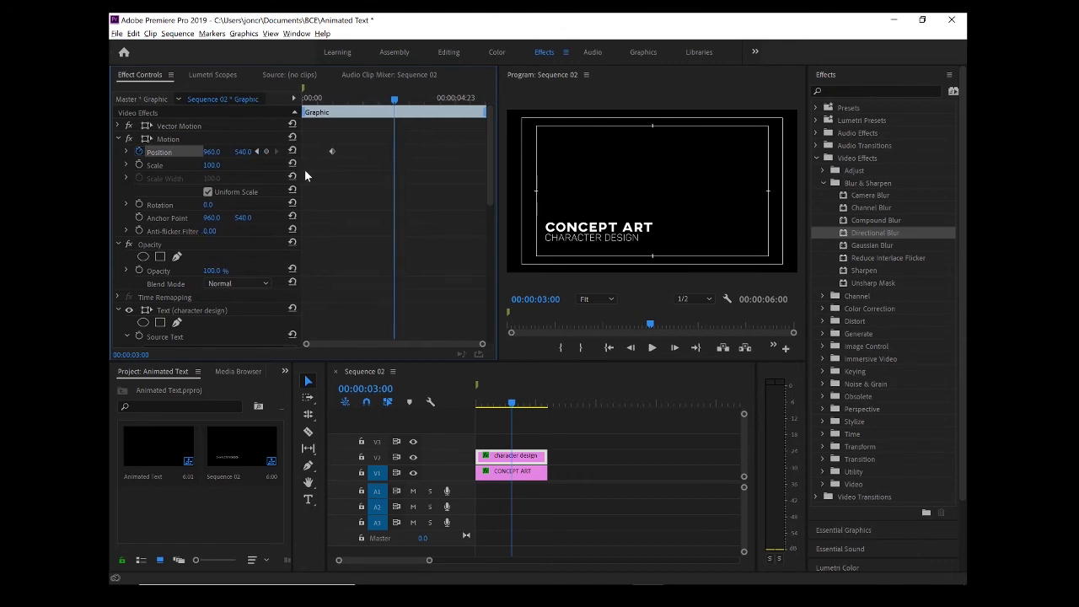
left_click(267, 151)
left_click_drag(396, 100, 292, 107)
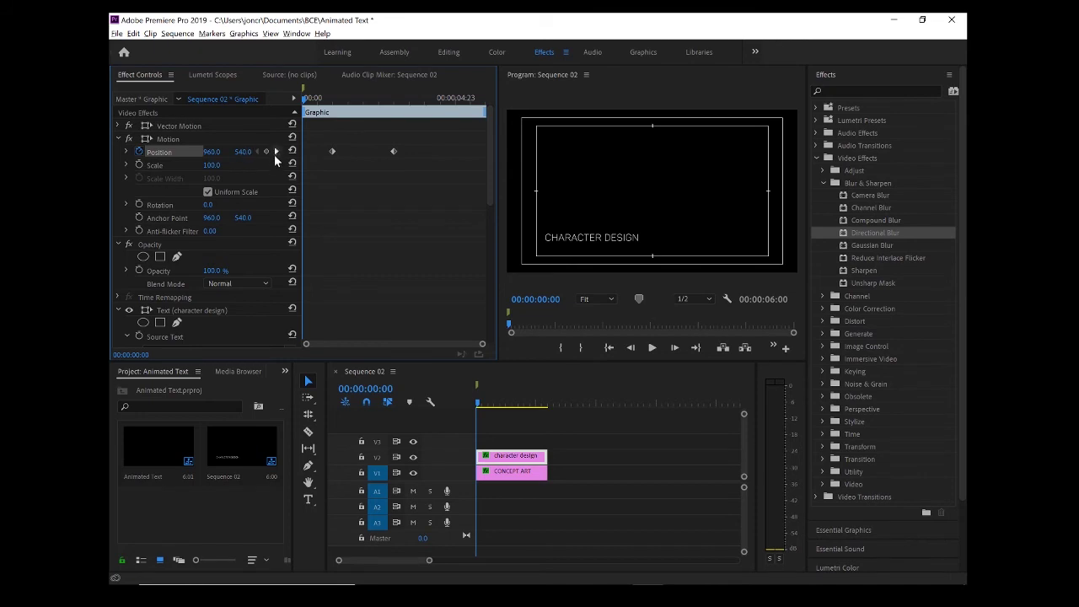
left_click_drag(243, 152, 356, 152)
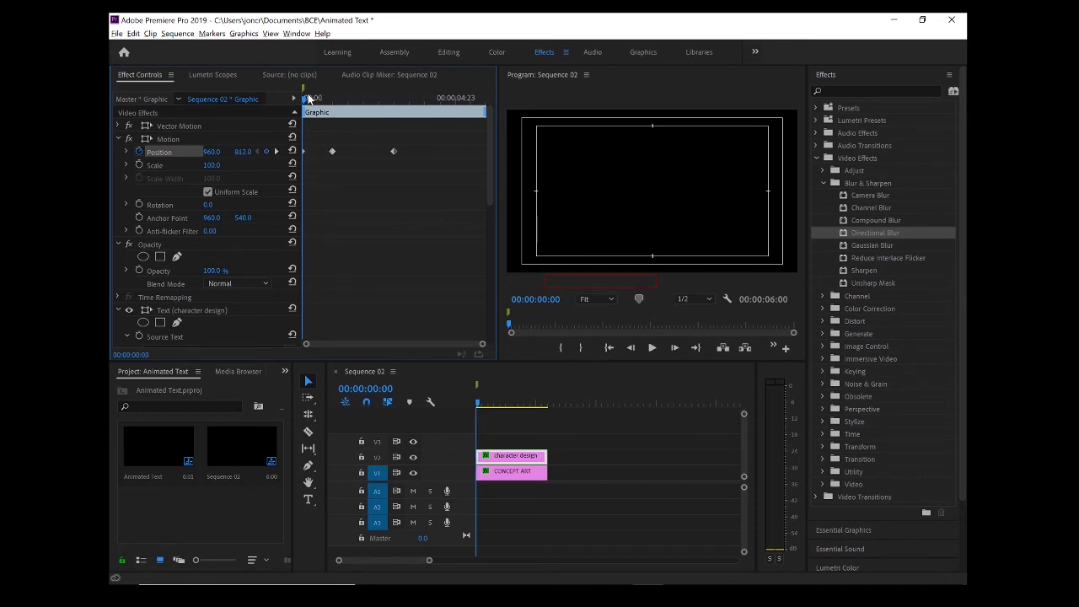
Add a Position keyframe at 00:00:04:00 with Y -378 so CHARACTER DESIGN exits off the top
left_click_drag(305, 99, 338, 95)
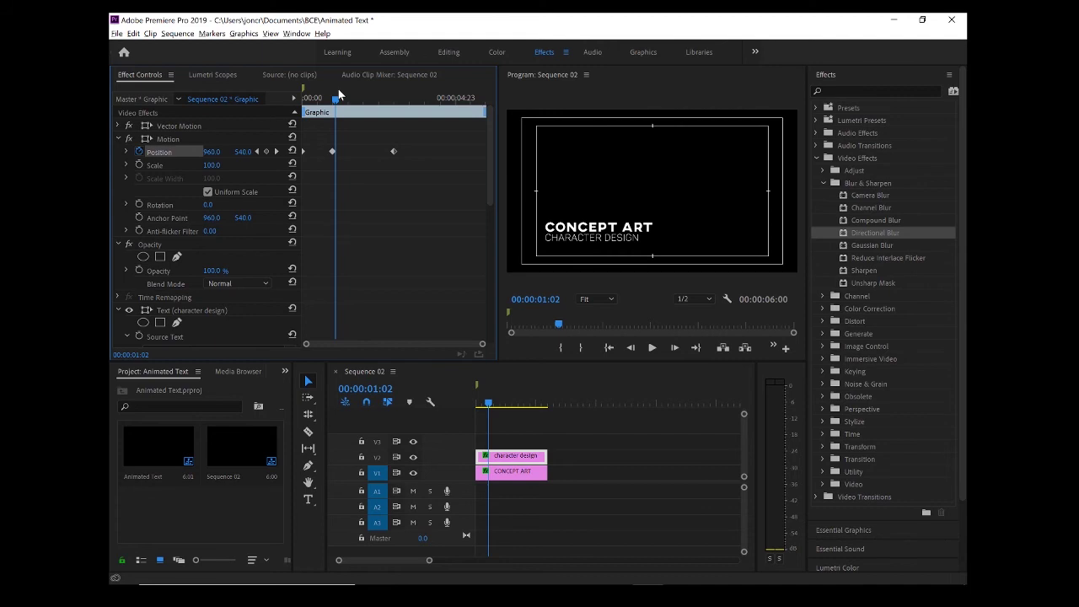
left_click_drag(339, 96, 428, 76)
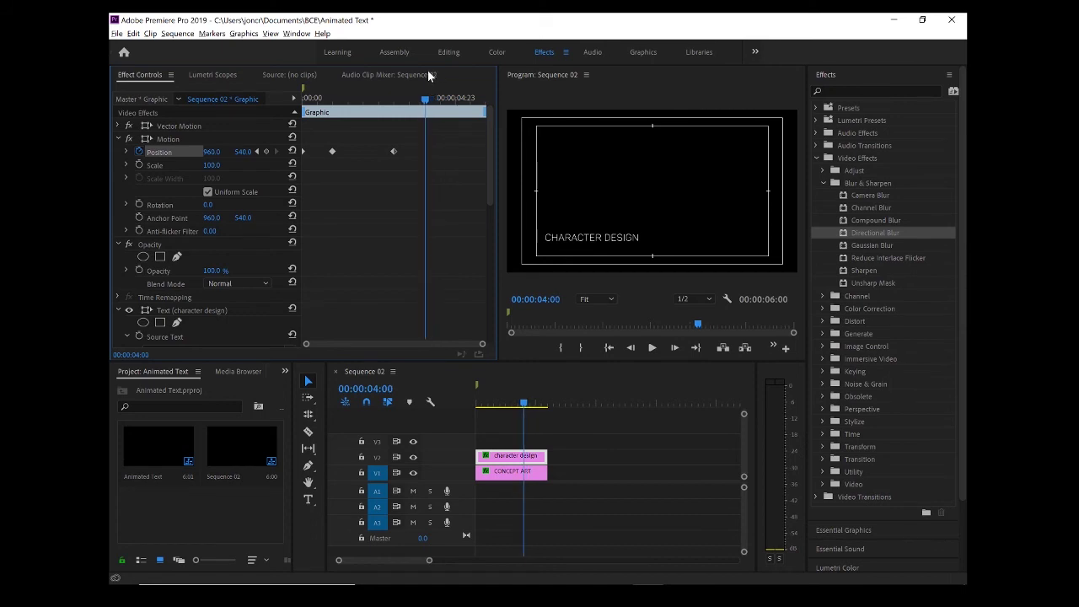
left_click_drag(243, 152, 123, 152)
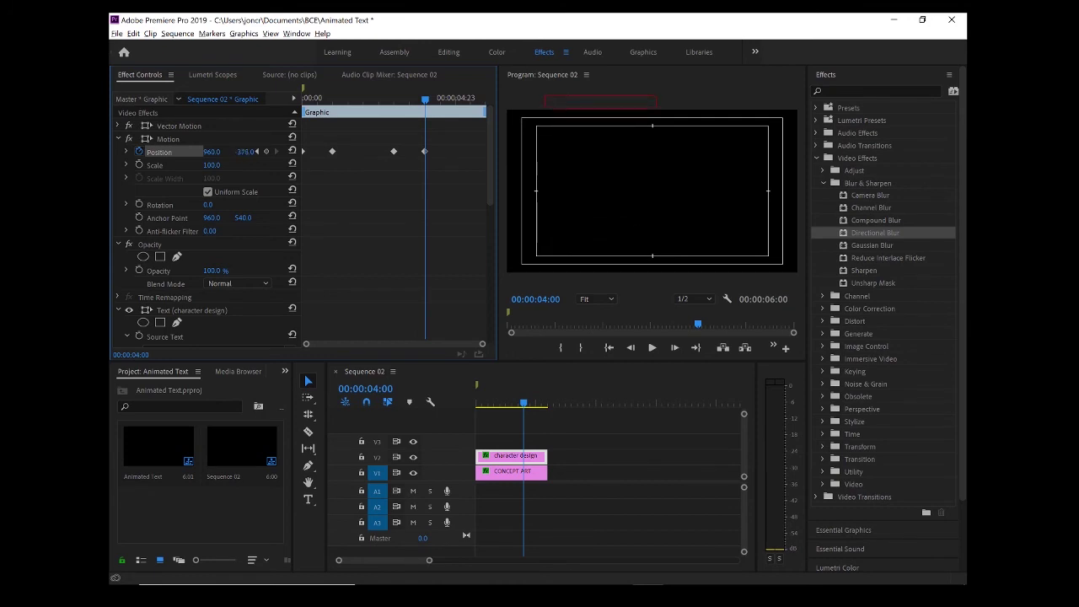
Return to the start of the sequence and play back the title animation
left_click_drag(427, 99, 316, 112)
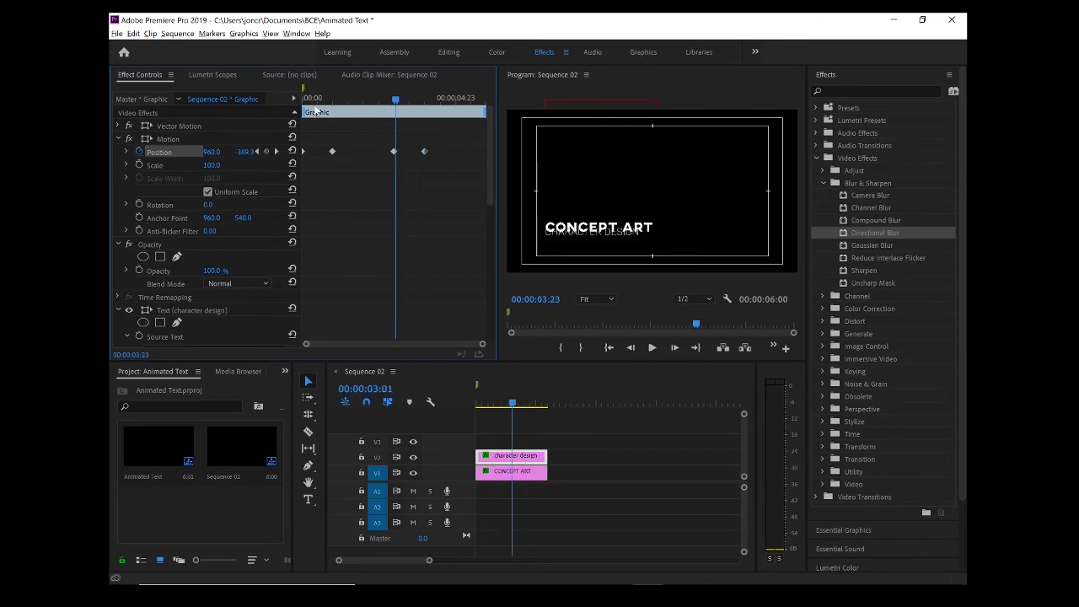
key("Home")
key("space")
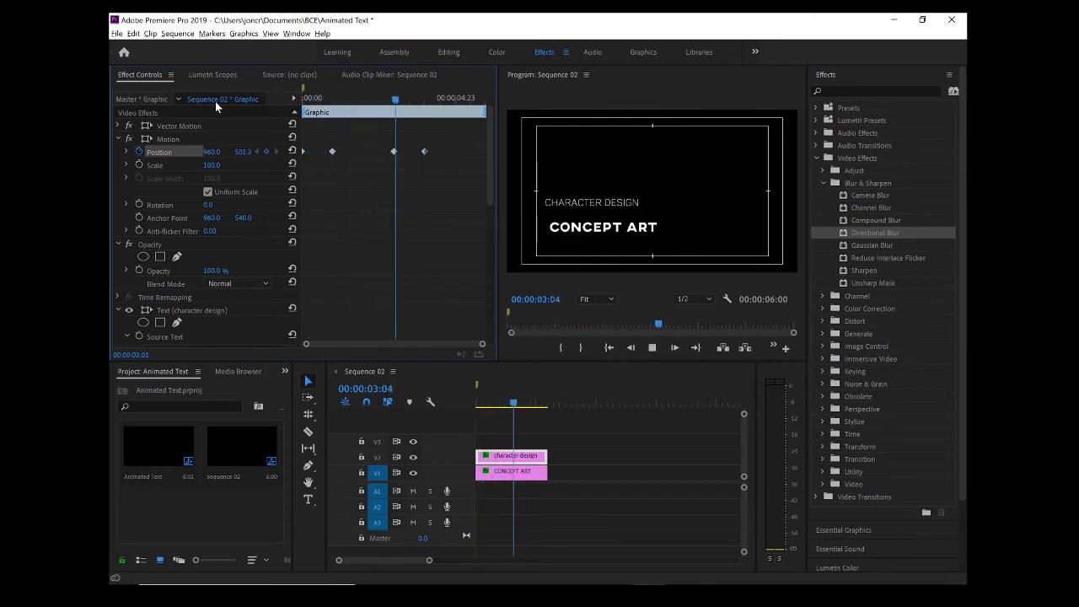
Stop the preview and expand Position to reveal its velocity graph
key("space")
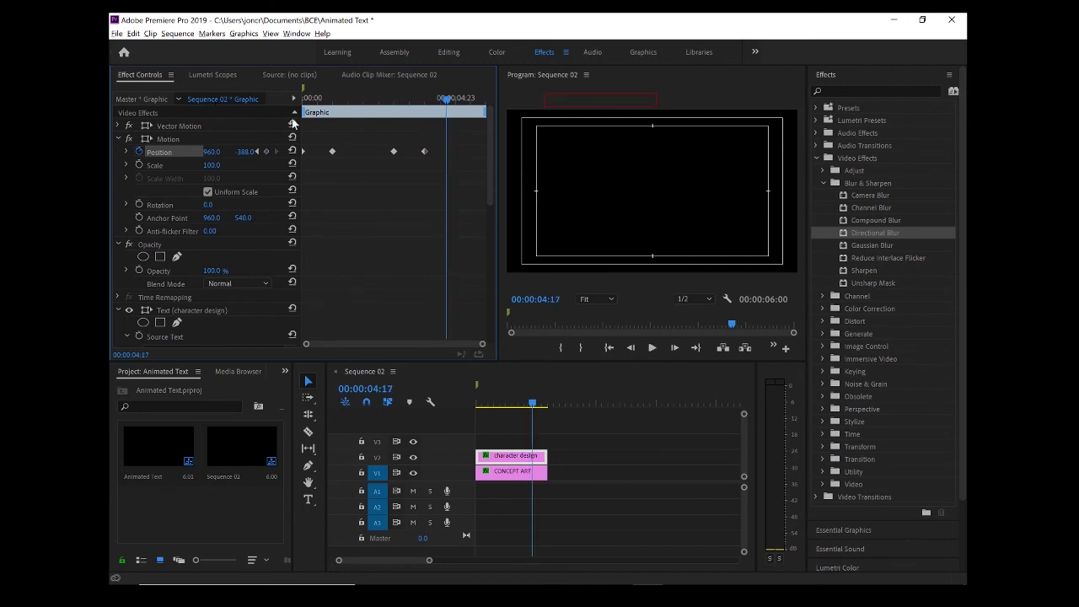
left_click(127, 153)
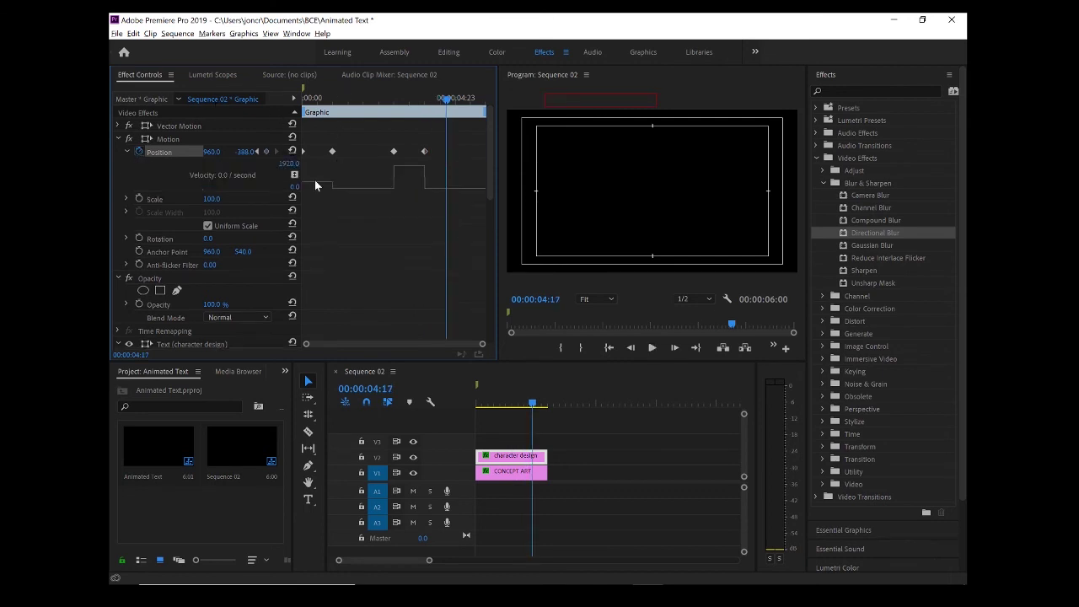
key("Home")
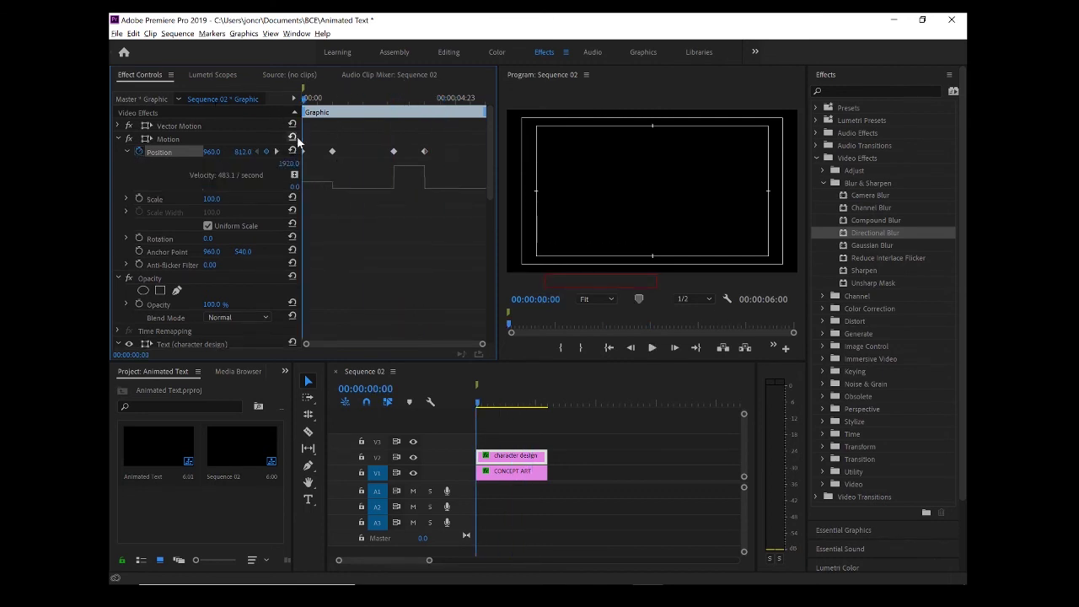
Set the two middle Position keyframes to Continuous Bezier and drag the velocity handles to ease them
left_click_drag(324, 130, 408, 165)
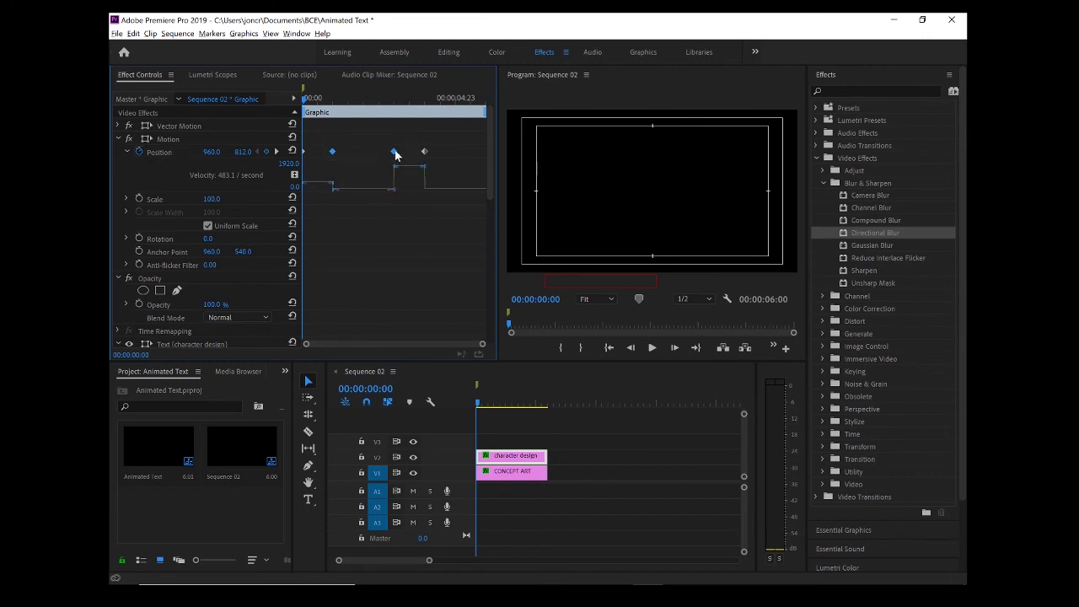
right_click(395, 154)
mouse_move(445, 240)
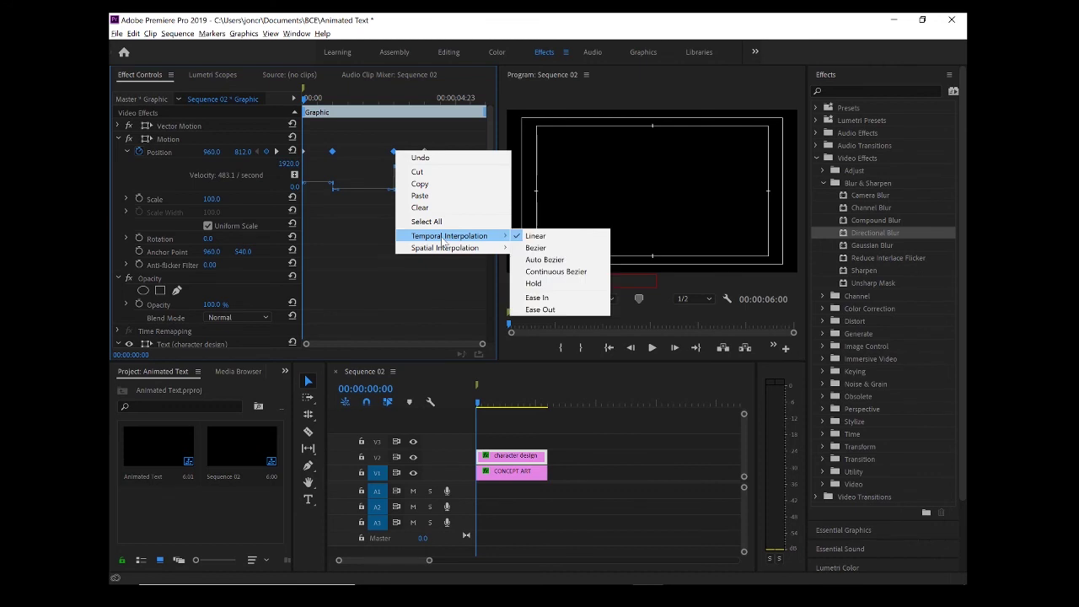
left_click(557, 271)
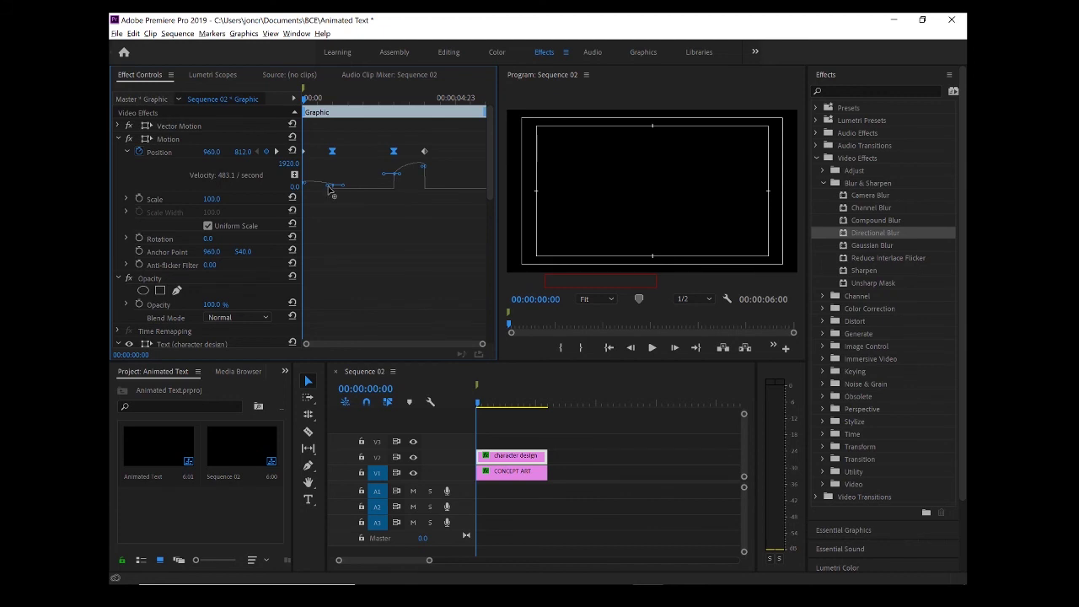
left_click_drag(330, 189, 461, 198)
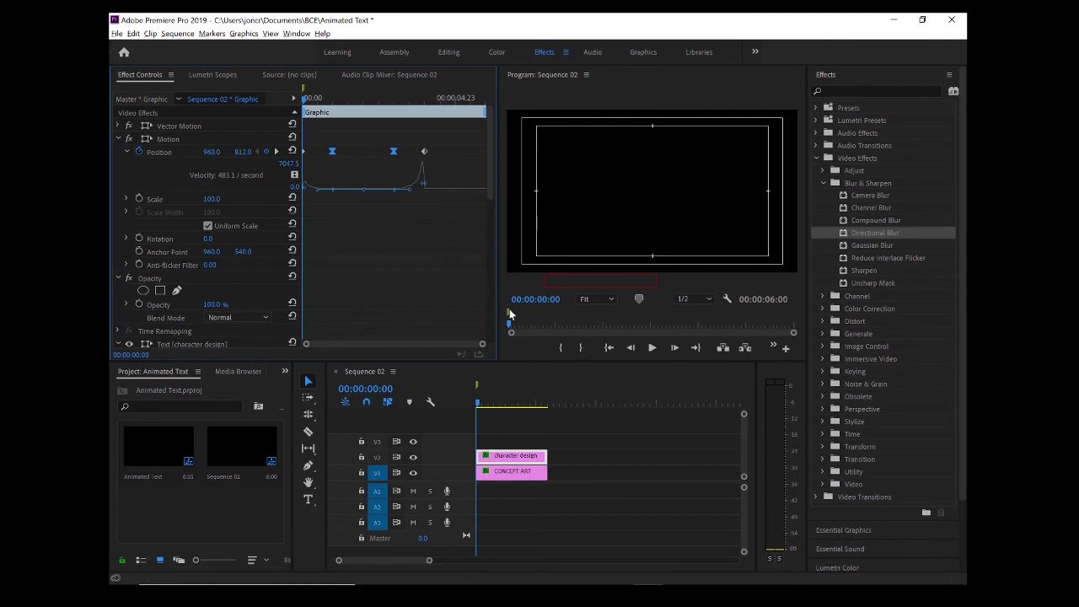
Preview the eased motion, then select the exit keyframes and shift the settle keyframe slightly later
key("space")
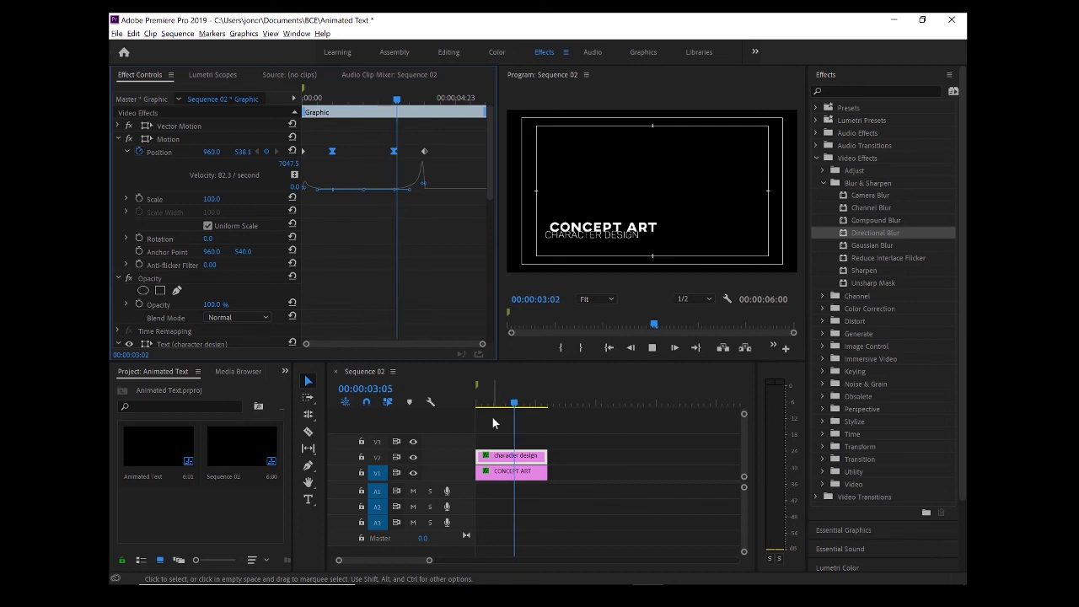
key("space")
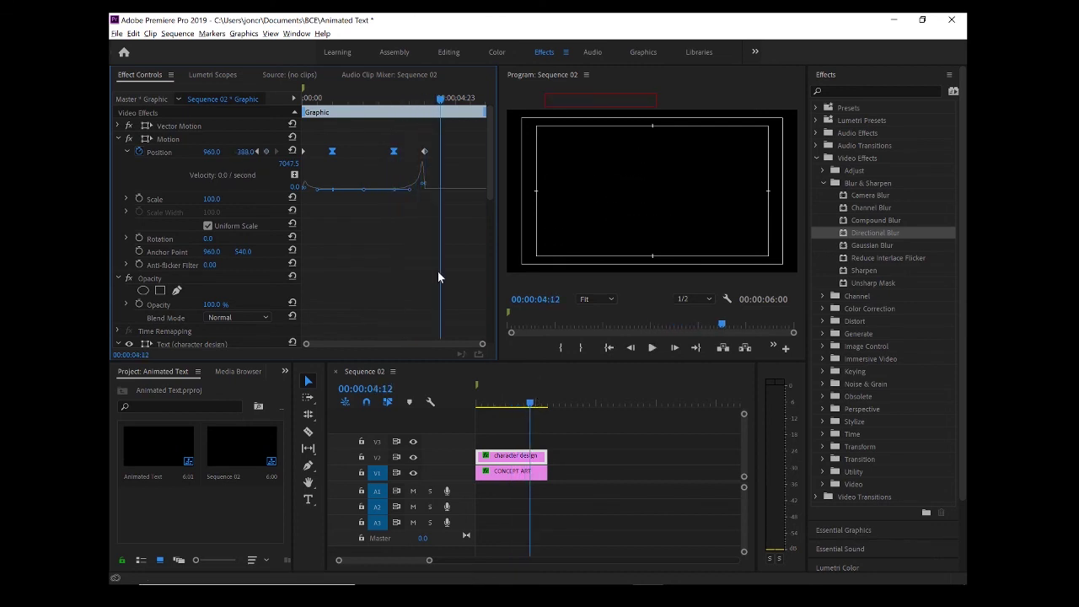
mouse_move(387, 143)
left_mouse_down()
mouse_move(432, 166)
mouse_move(404, 154)
left_mouse_up()
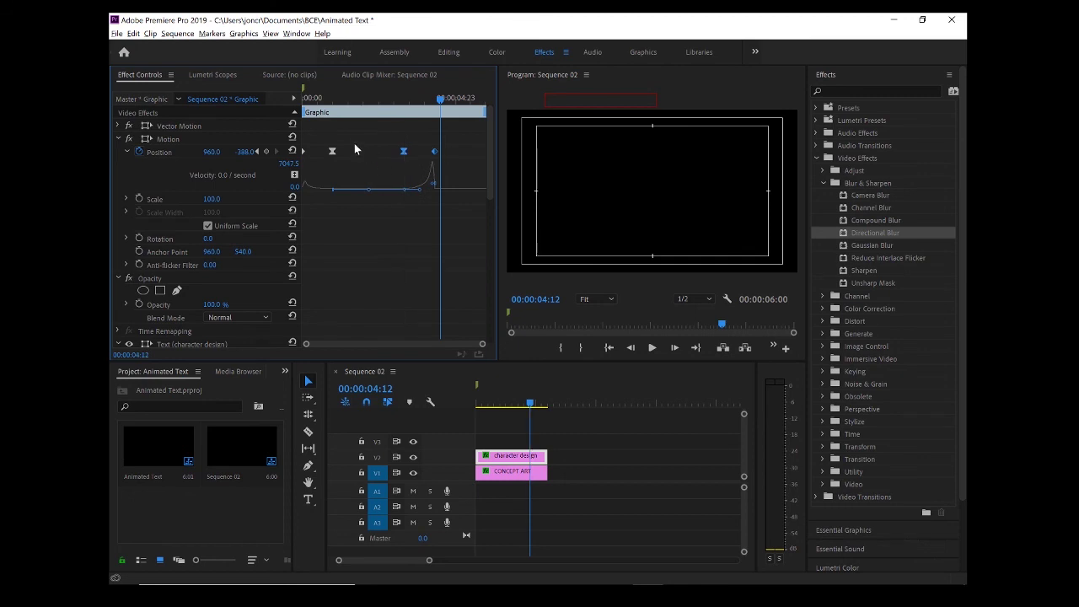
left_click(332, 153)
left_click_drag(333, 153, 341, 152)
Replay the retimed animation from the start of the sequence
left_click_drag(444, 100, 327, 119)
key("Home")
key("b")
key("space")
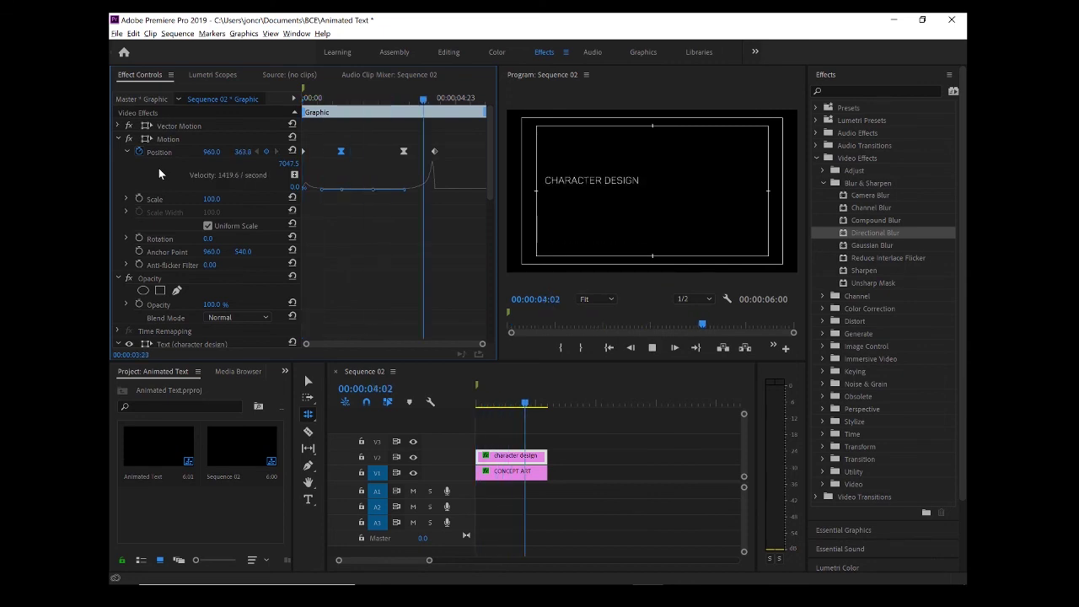
key("space")
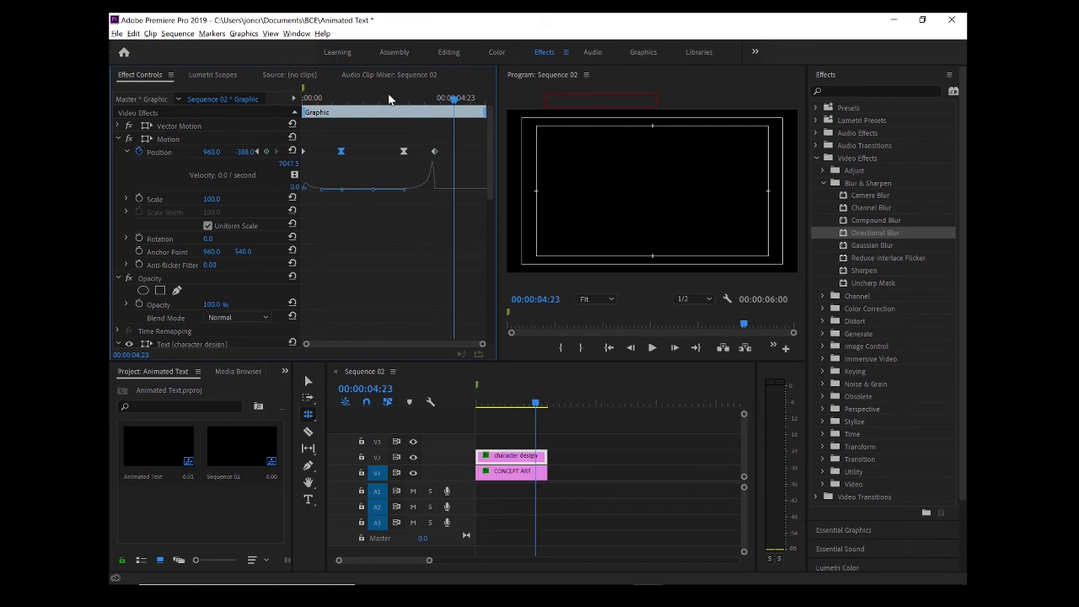
key("space")
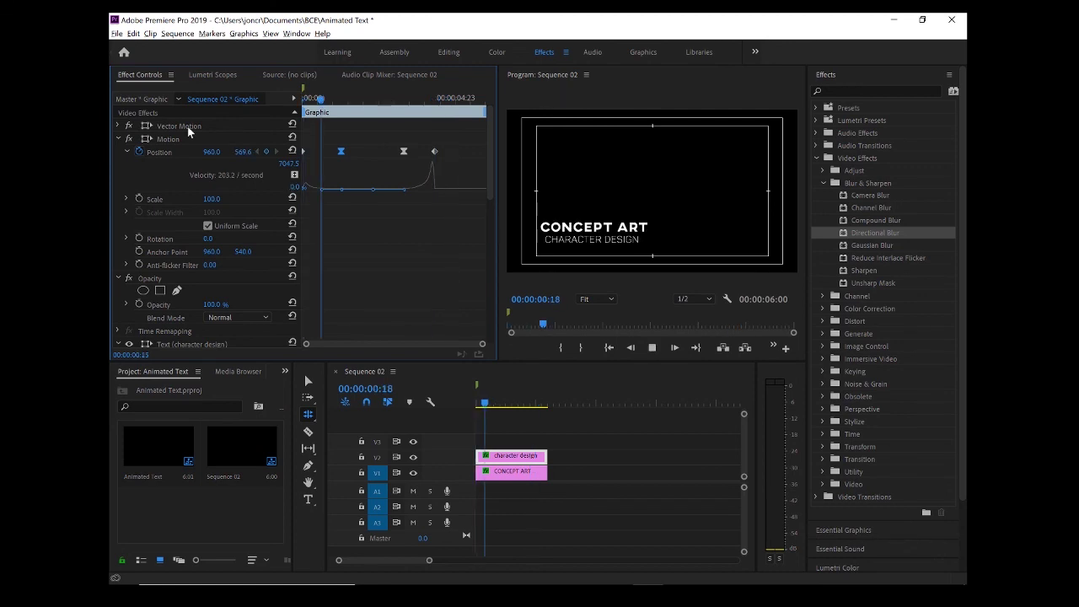